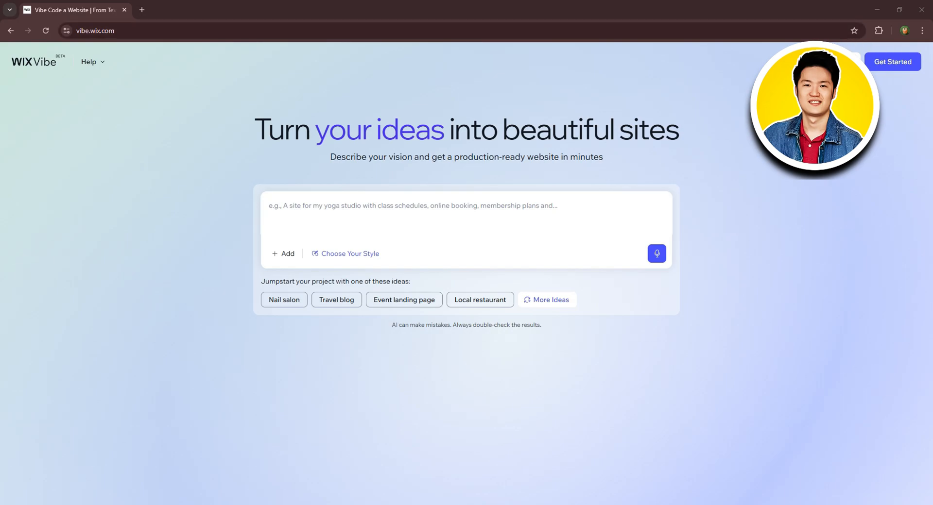
Sign up for the website builder by continuing with the existing Google account
left_click(891, 62)
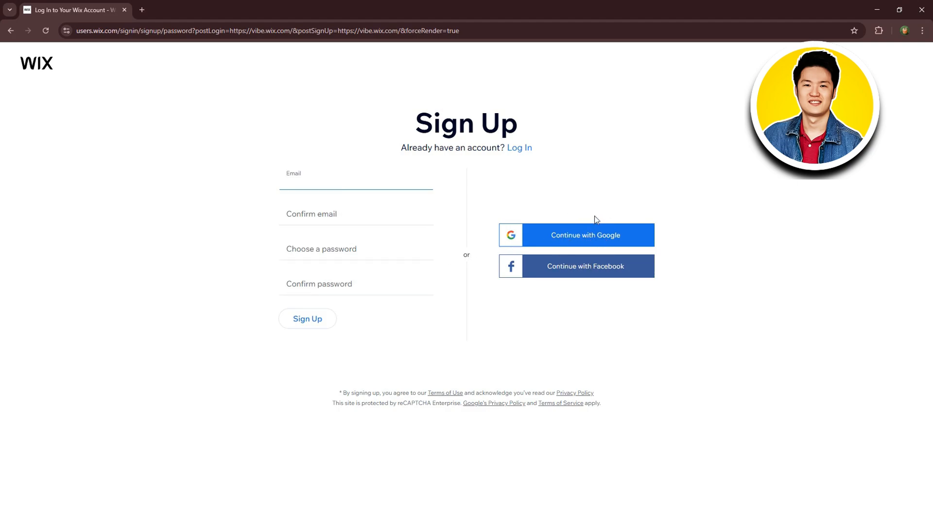
left_click(593, 235)
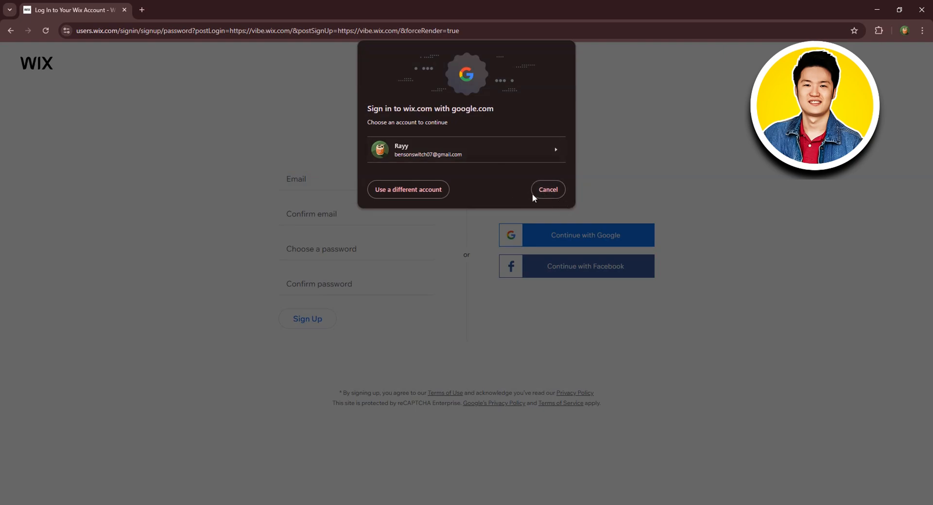
left_click(478, 156)
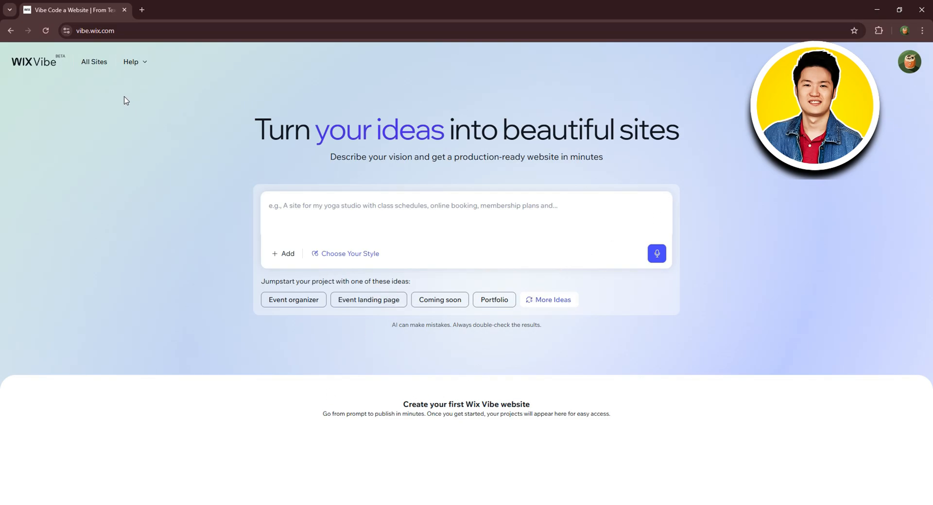
Write a prompt for complete modern parlor website content: homepage, services and pricing, online booking explanation, about us, team, contact, footer, in a professional, welcoming tone
left_click(144, 67)
left_click(261, 83)
type("generate complete website content for a modern parlor that includes a homepage, services and pricing page, online booking system explanation, about us, team section, contact page, and footer, with a professional, welcoming tone focused on easy appointment booking and transparent pricing.")
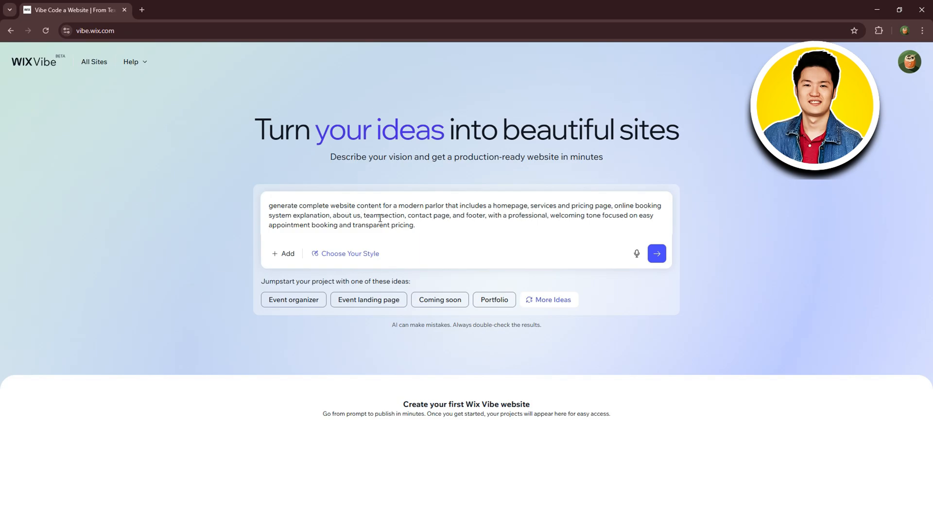
left_click(284, 254)
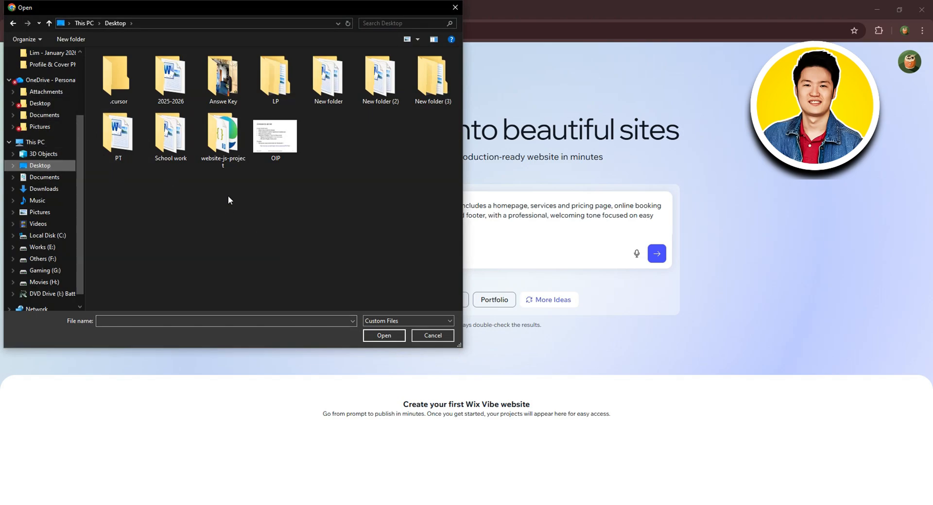
left_click(431, 331)
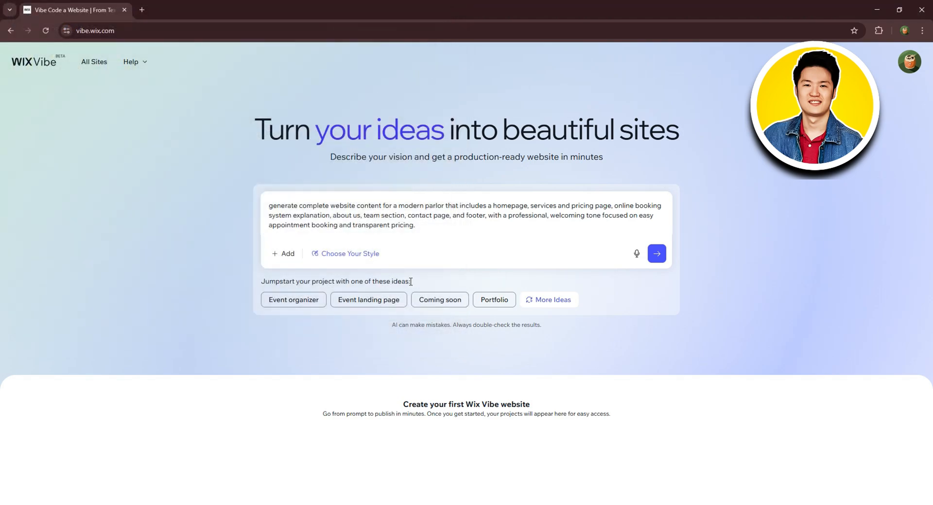
Compare the design agent styles and choose the elegant agent Elise for the site
left_click(343, 254)
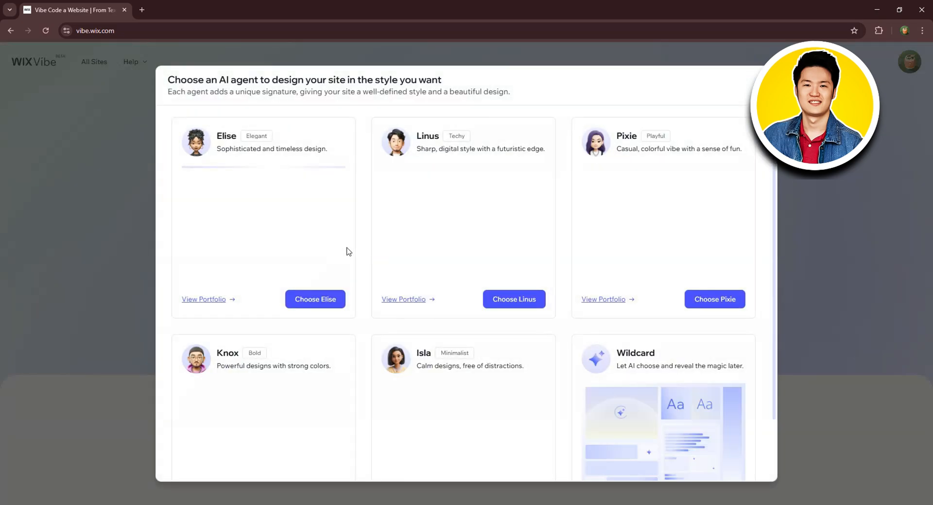
scroll(480, 232, "down", 2)
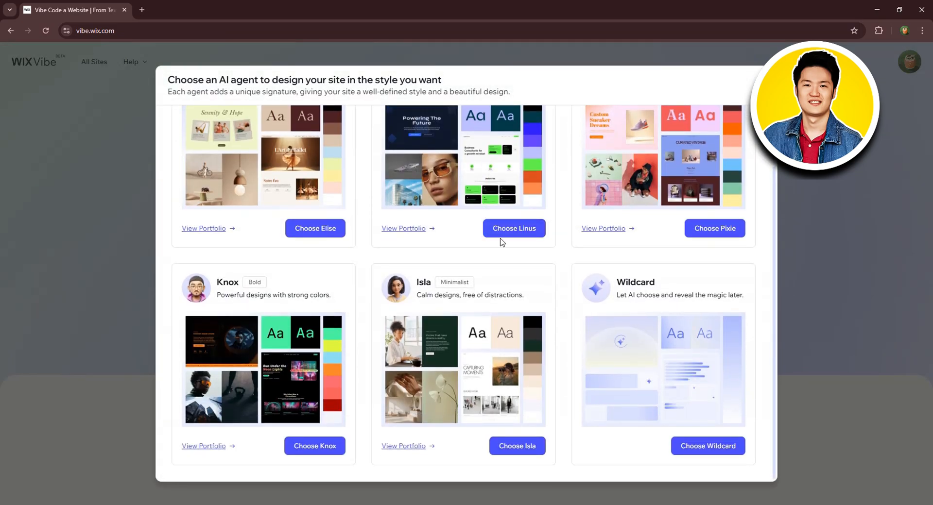
scroll(500, 246, "up", 2)
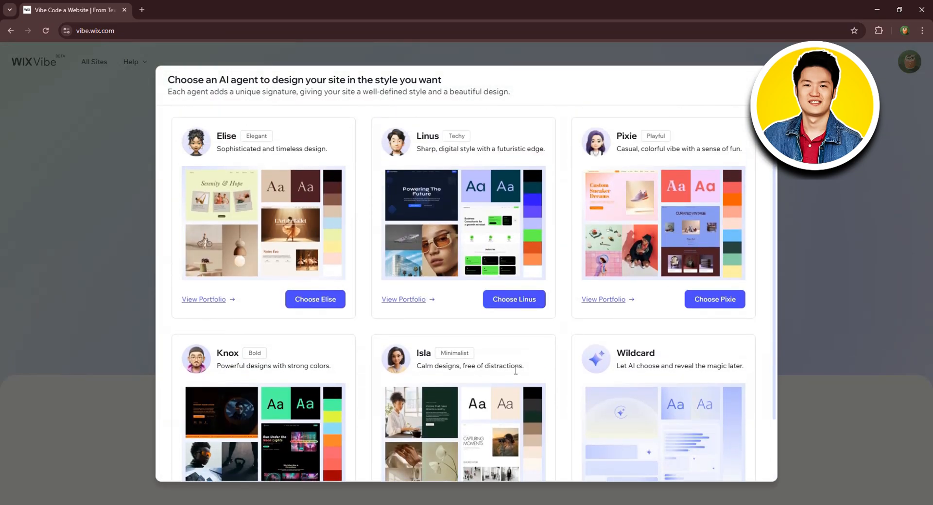
left_click(323, 298)
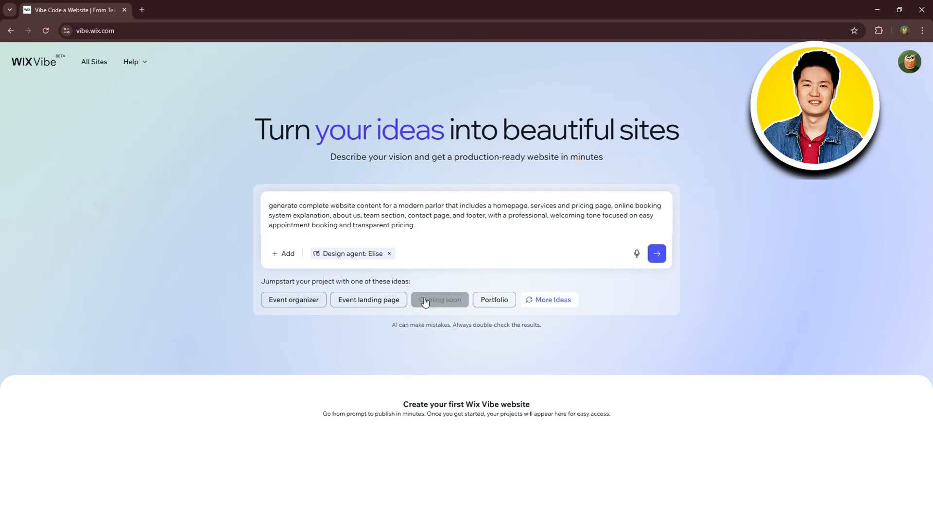
Submit the prompt to generate the site and dismiss the browser's notification permission request
left_click(656, 253)
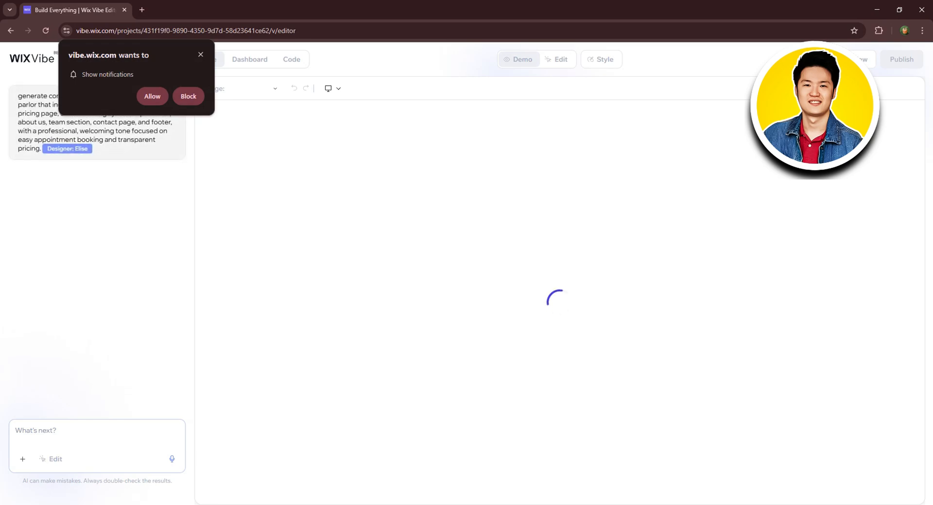
left_click(201, 54)
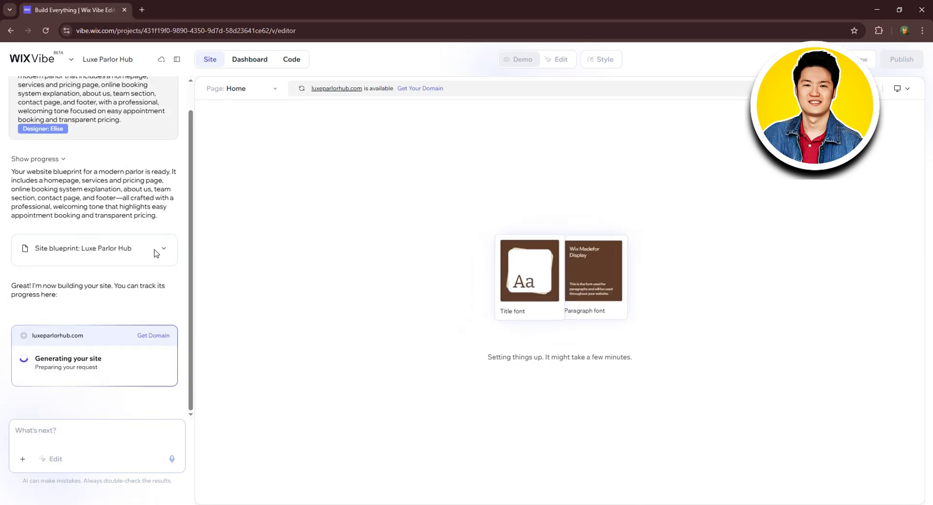
left_click(155, 253)
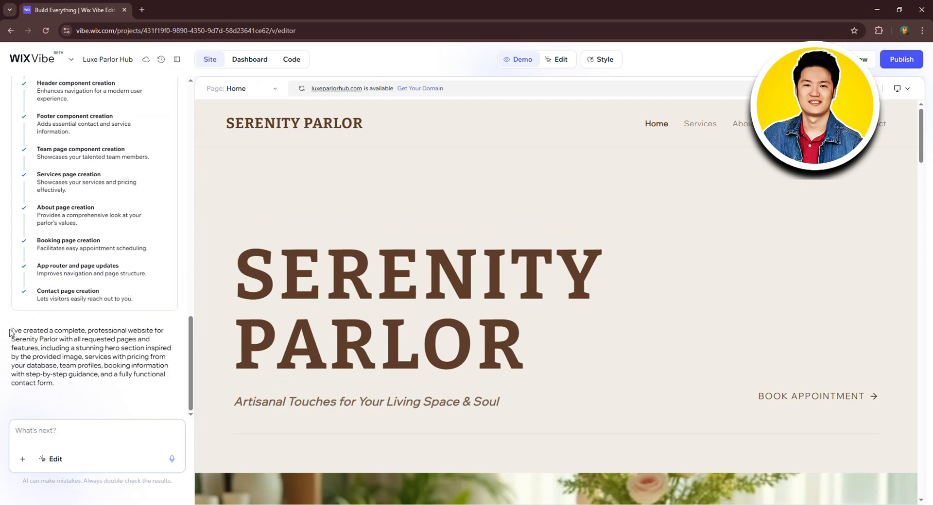
Review the build summary and examine the treatments, prices and durations on the preview's Services page
left_click_drag(9, 333, 93, 350)
left_click(111, 374)
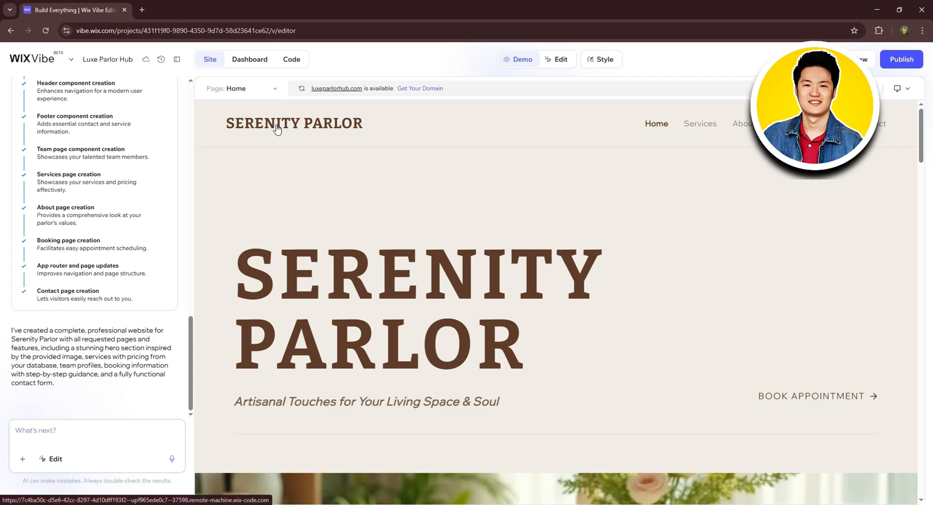
left_click(695, 127)
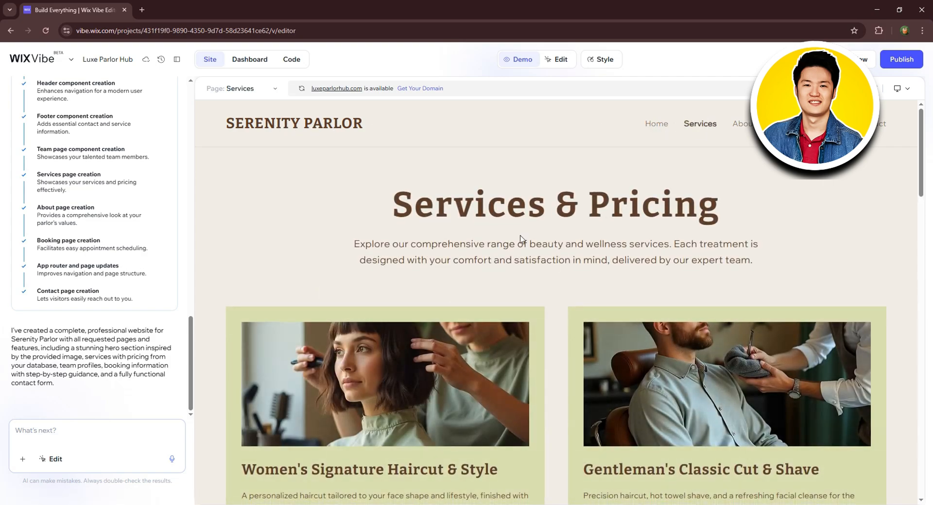
scroll(521, 239, "down", 5)
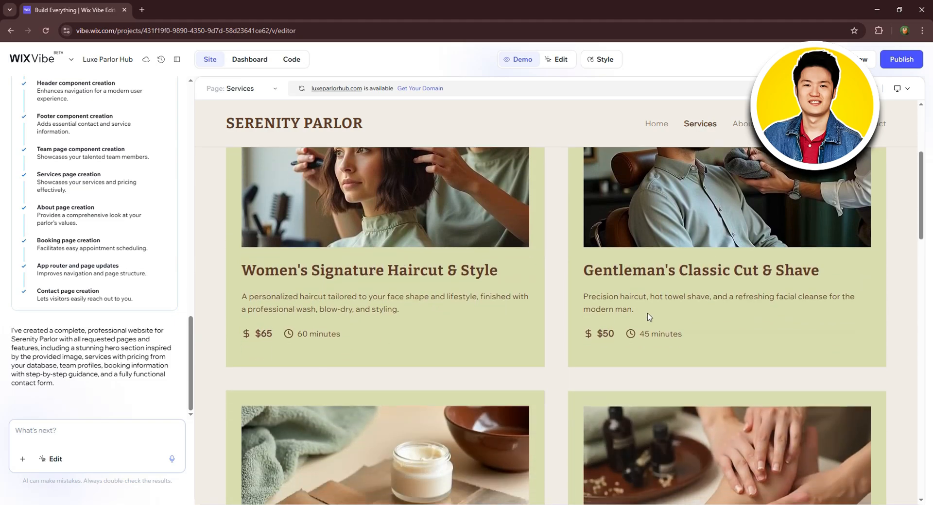
scroll(649, 317, "down", 5)
scroll(685, 315, "down", 4)
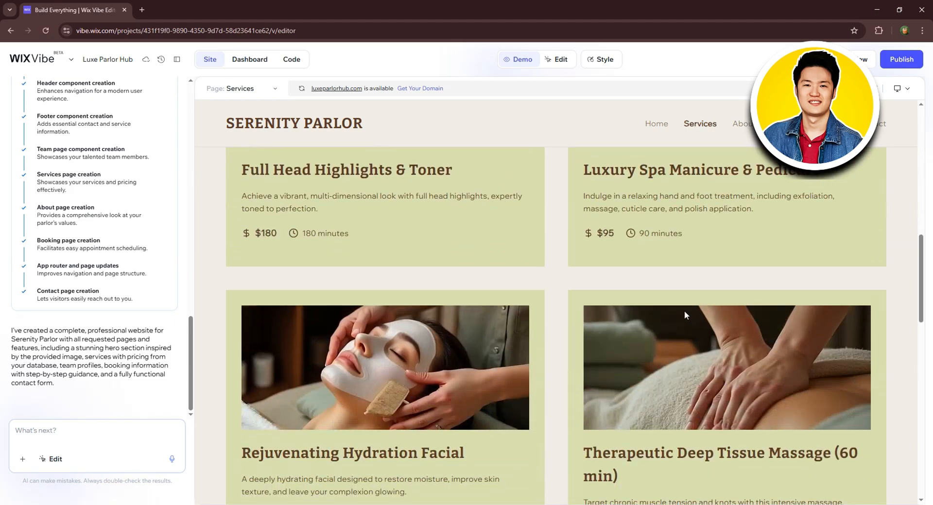
scroll(684, 315, "down", 6)
scroll(676, 316, "up", 8)
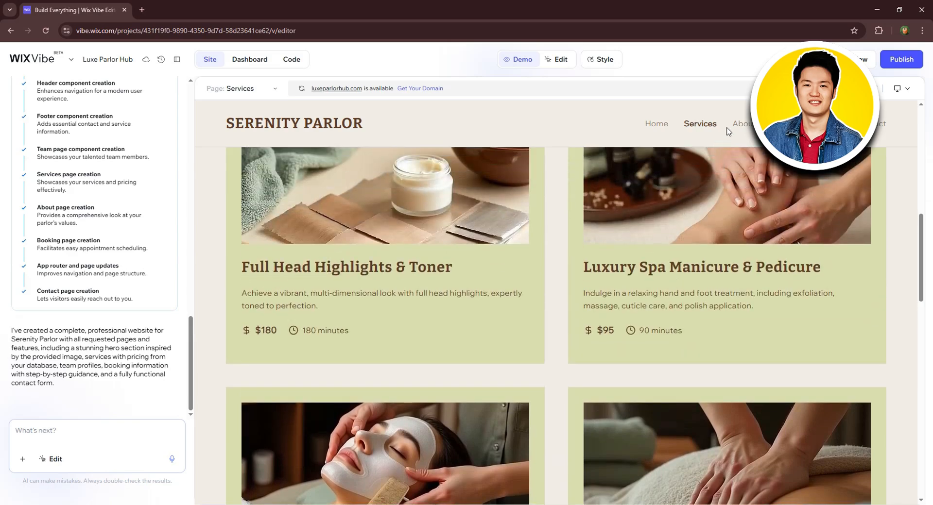
Examine the preview's About page, including the story, core values and mission sections
left_click(741, 124)
scroll(559, 268, "down", 4)
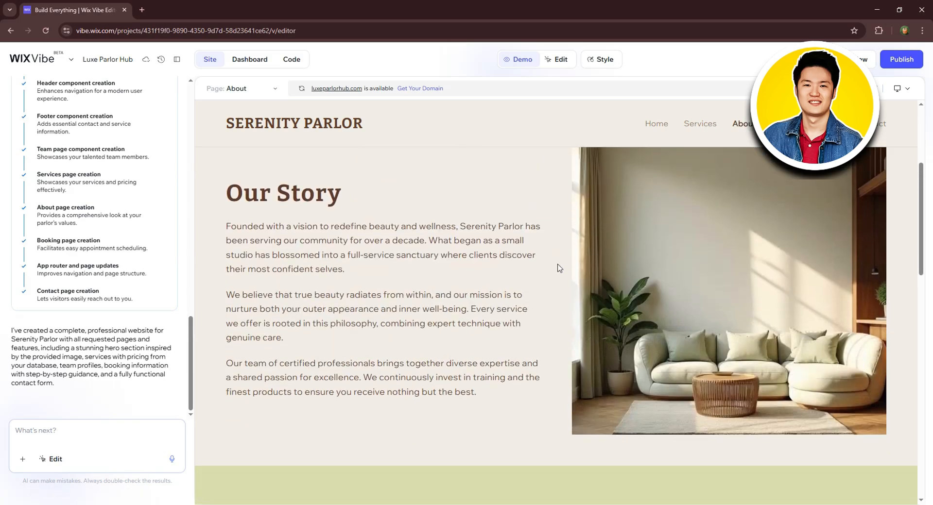
scroll(566, 293, "down", 8)
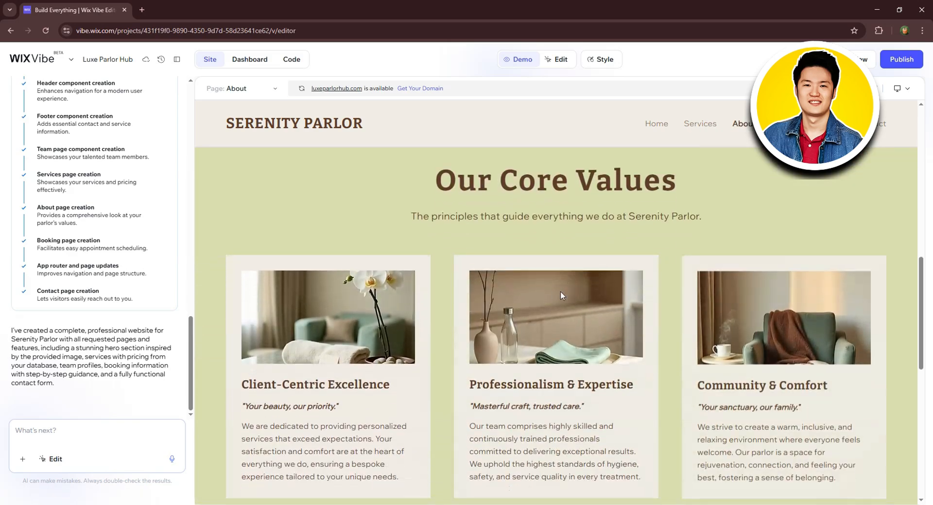
scroll(664, 245, "down", 3)
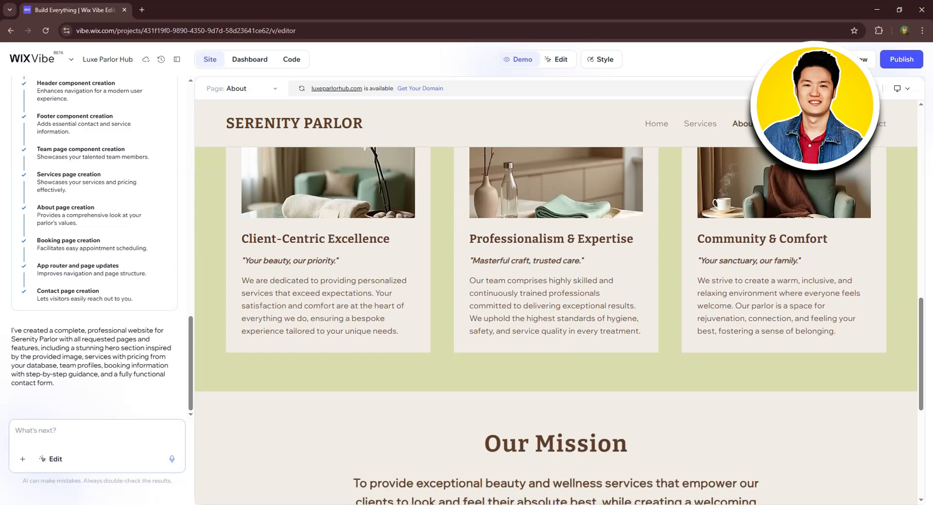
Examine the preview's Team page and its staff profiles with roles and specialties
left_click(779, 124)
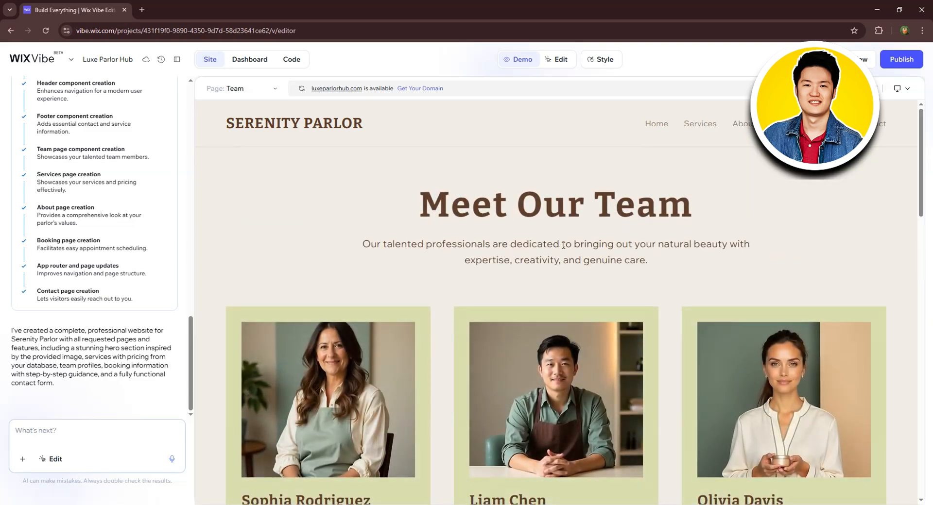
scroll(566, 262, "down", 4)
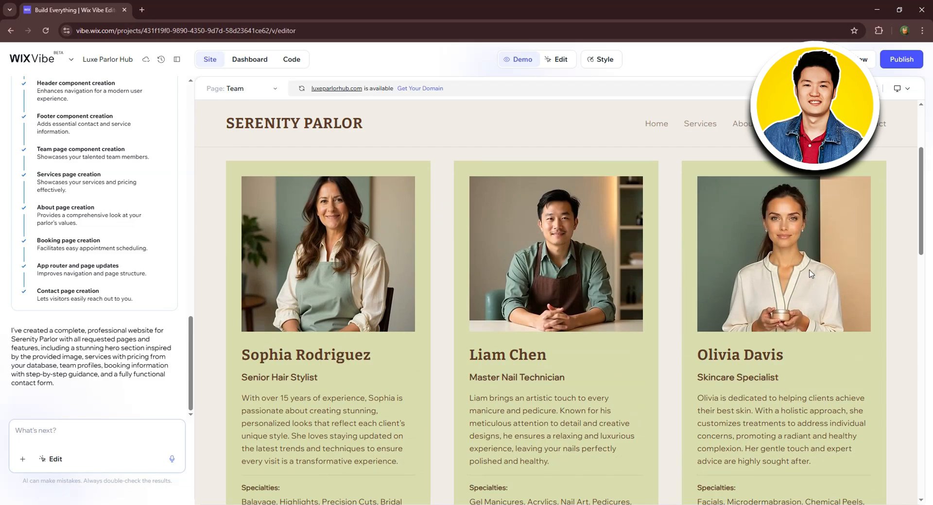
scroll(809, 270, "down", 6)
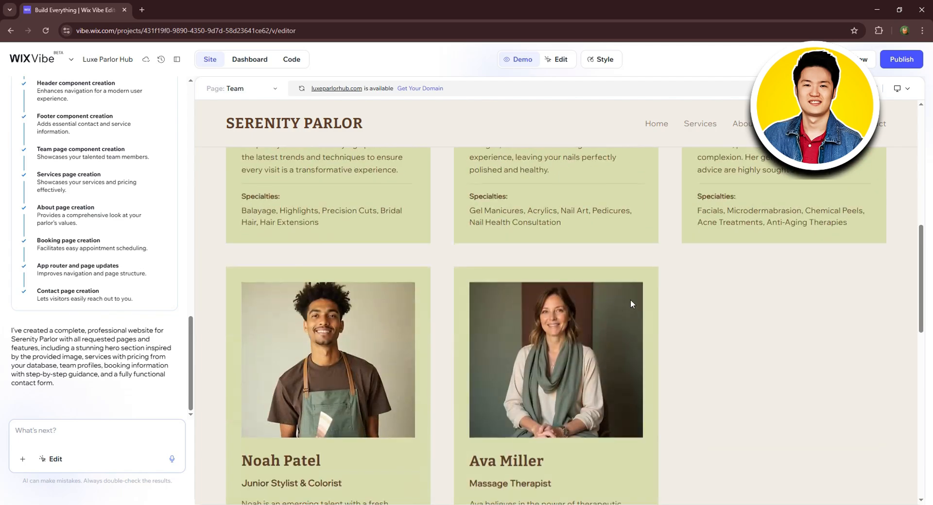
scroll(407, 358, "down", 5)
scroll(607, 304, "up", 10)
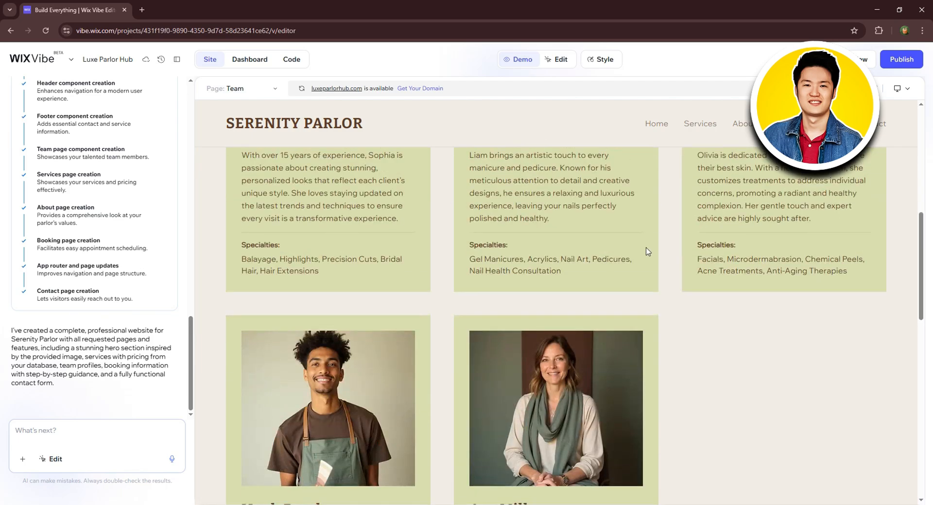
Examine the preview's Booking page from the booking process through booking methods and policies to the contact section and footer
left_click(822, 124)
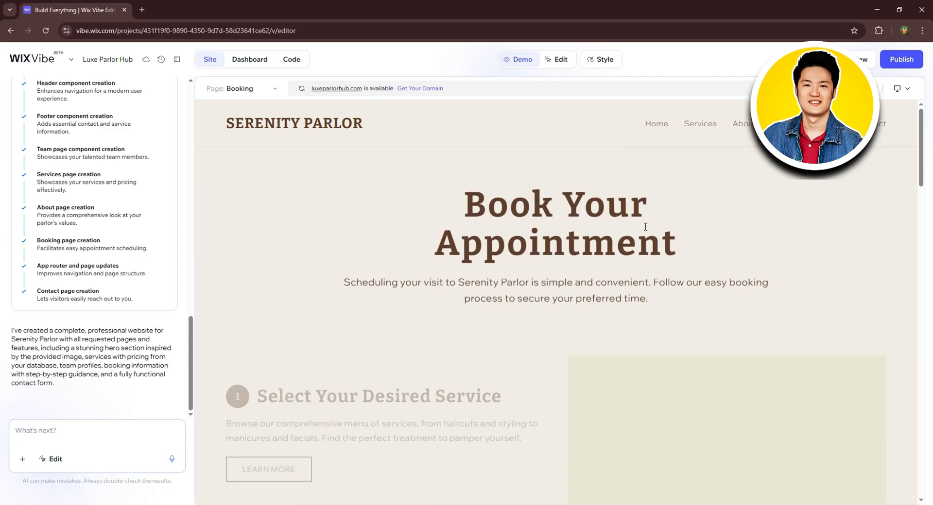
scroll(604, 205, "down", 3)
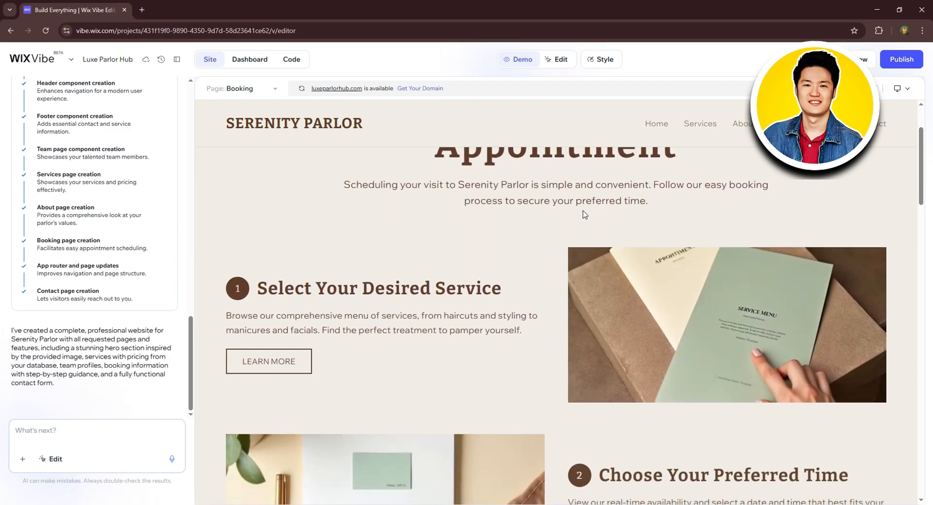
scroll(584, 216, "down", 3)
scroll(535, 215, "up", 1)
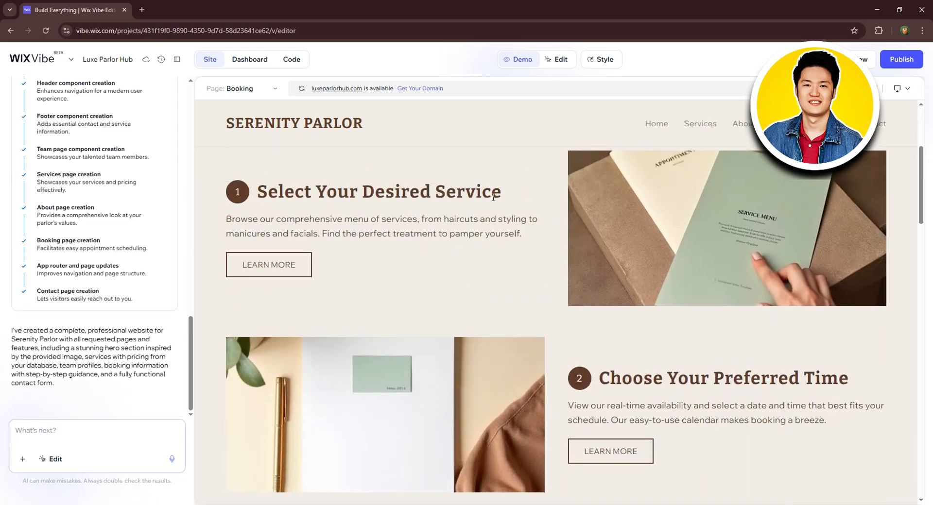
scroll(733, 320, "down", 2)
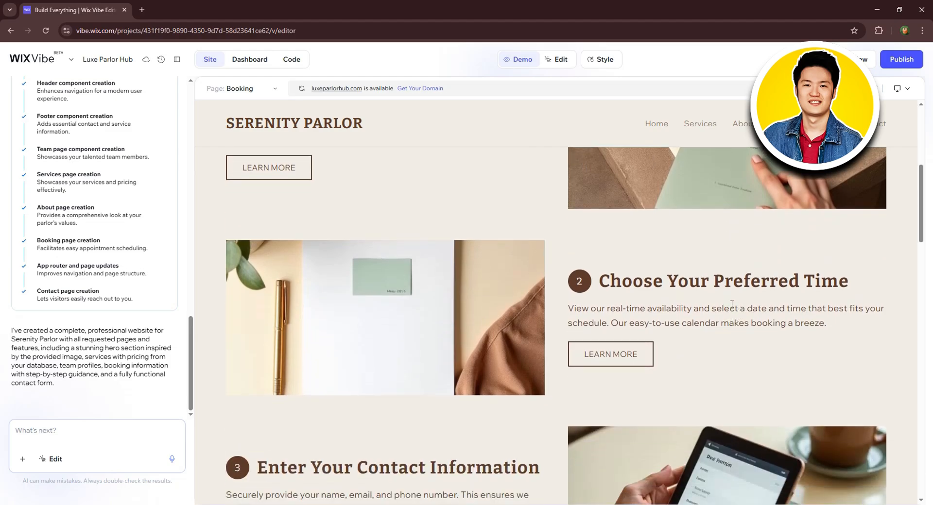
scroll(704, 311, "down", 3)
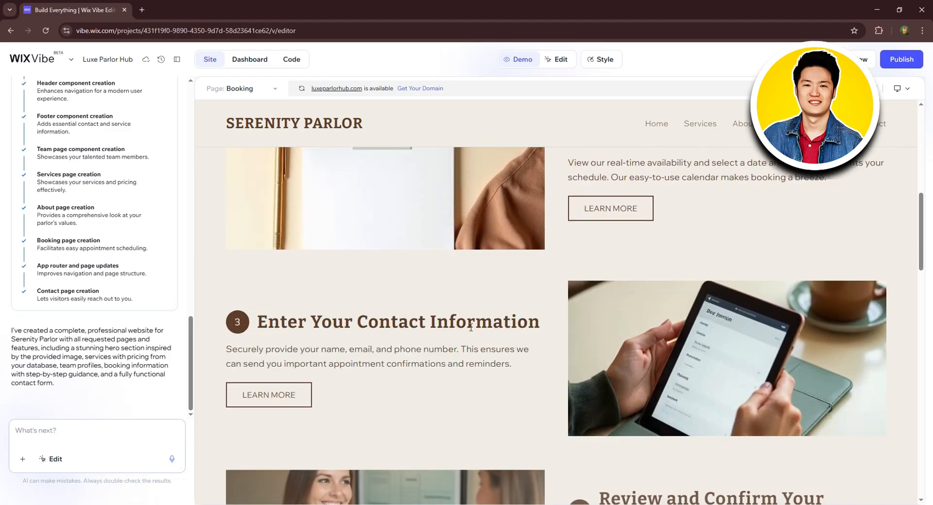
scroll(680, 321, "down", 4)
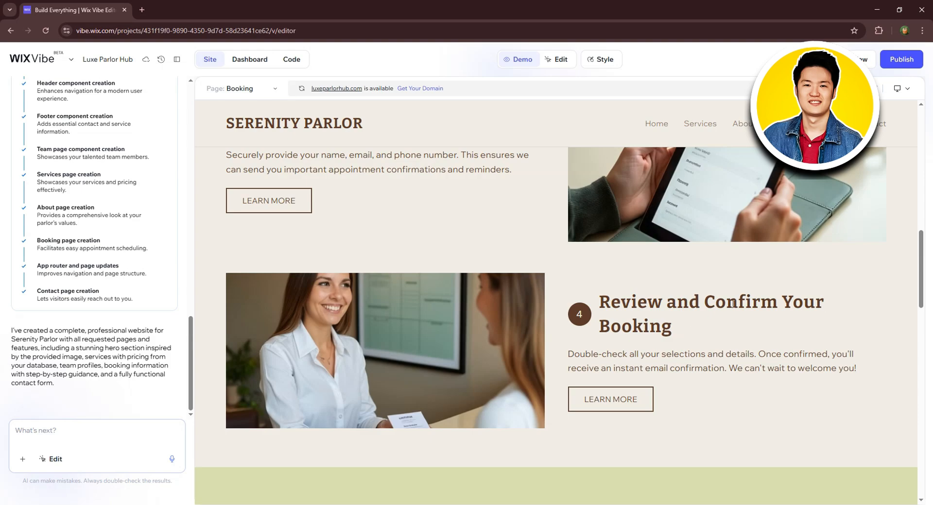
scroll(681, 309, "down", 6)
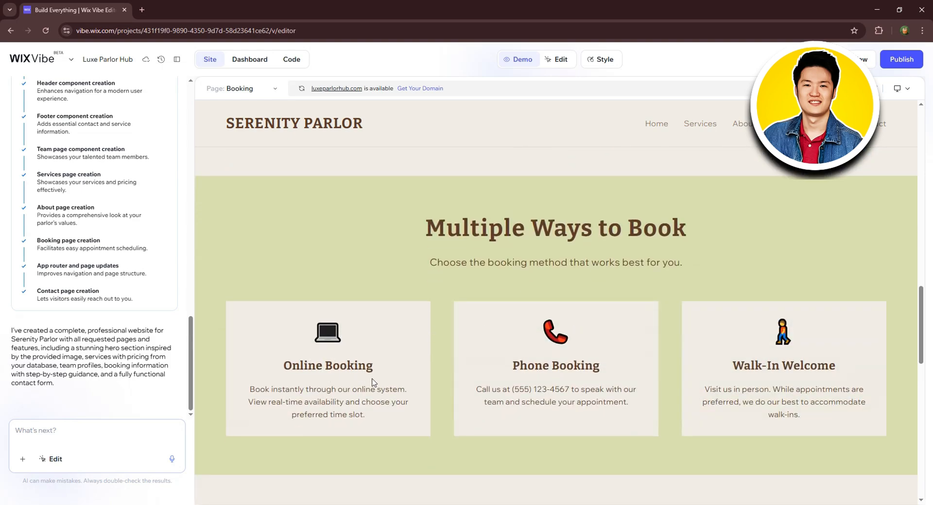
scroll(796, 352, "down", 6)
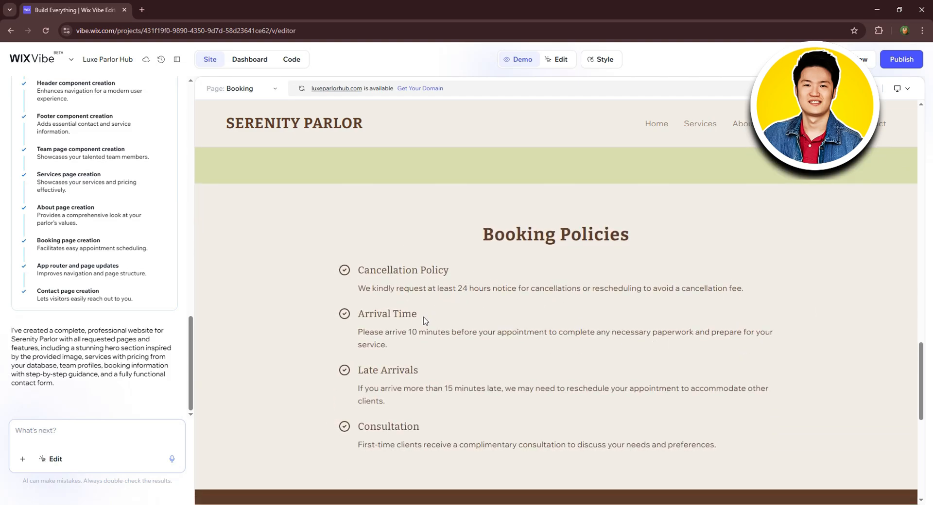
scroll(421, 332, "down", 6)
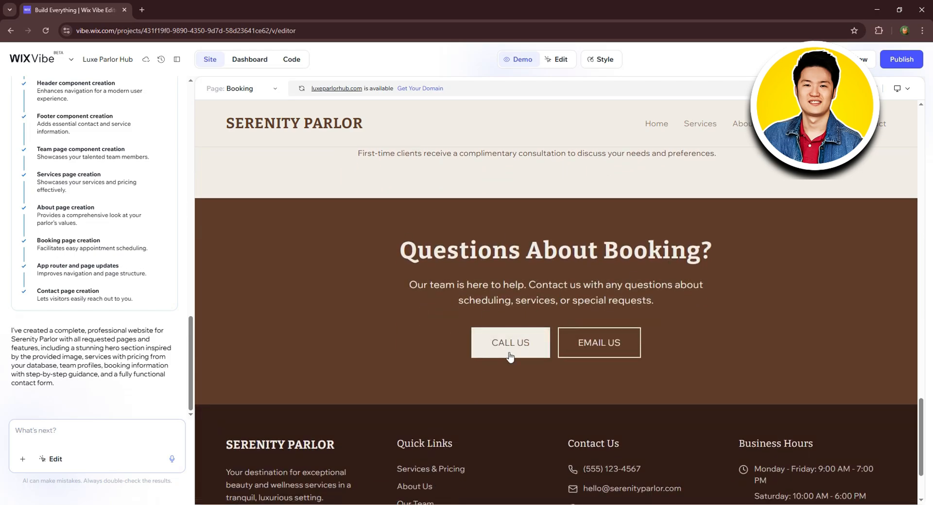
scroll(535, 355, "down", 2)
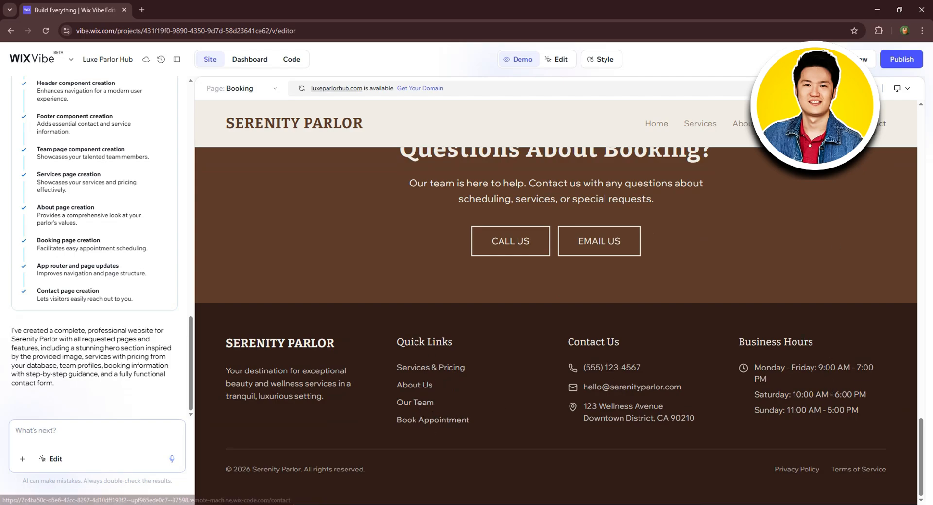
Examine the contact information on the preview's Contact page, including phone, email, address, hours and the Visit Our Parlor section
left_click(872, 123)
scroll(722, 200, "down", 1)
scroll(718, 201, "down", 1)
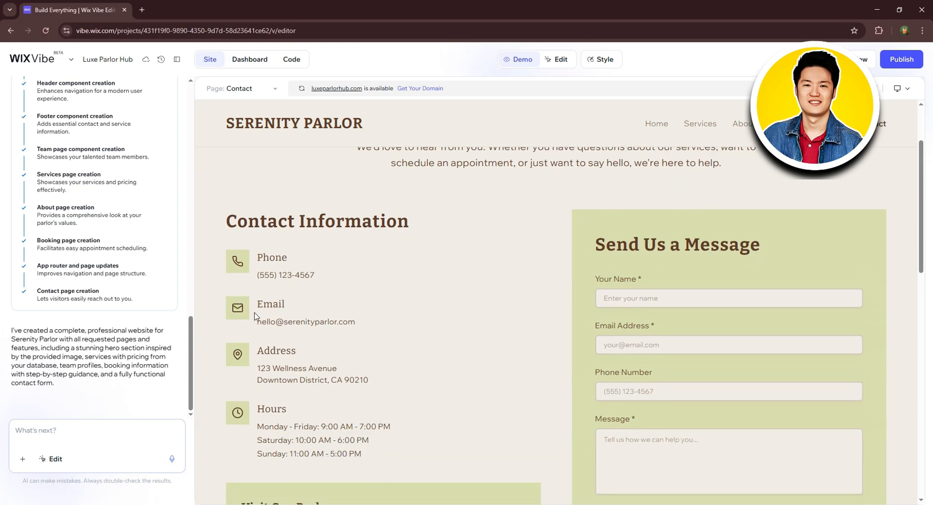
scroll(283, 302, "down", 1)
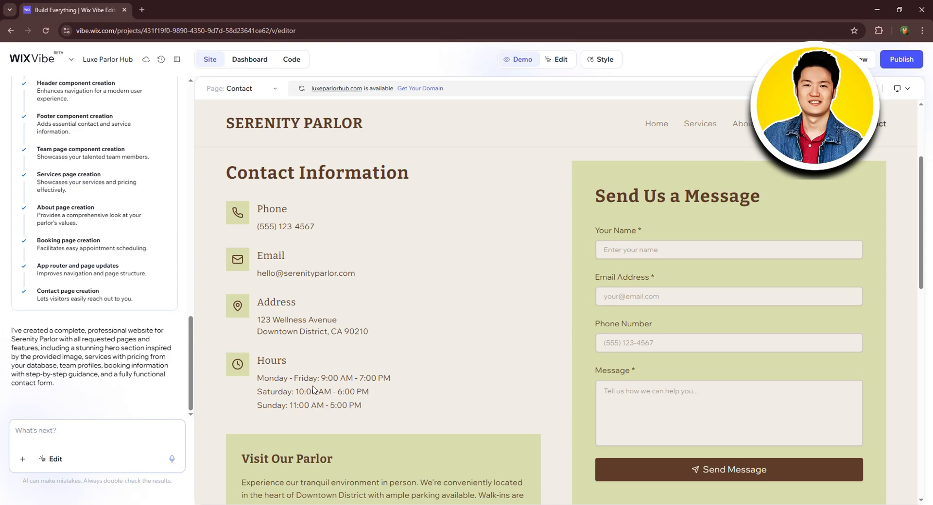
scroll(395, 374, "down", 2)
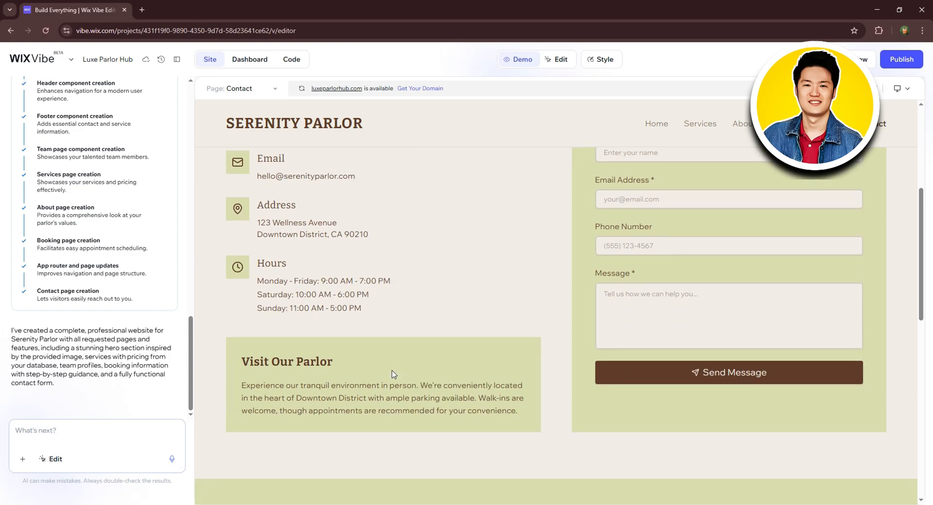
scroll(394, 374, "up", 3)
scroll(646, 204, "down", 2)
Check that the name, email, phone and message fields of the Send Us a Message form can be selected for entry
left_click(645, 201)
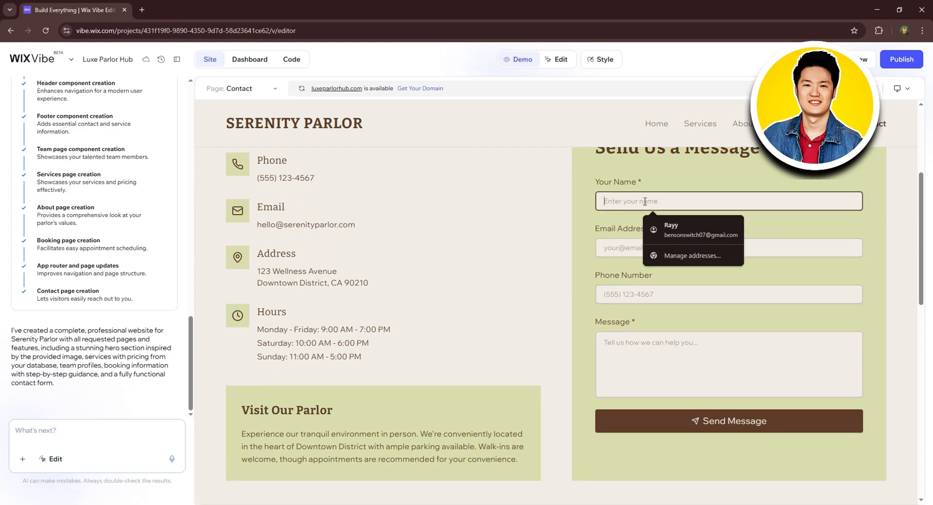
left_click(619, 252)
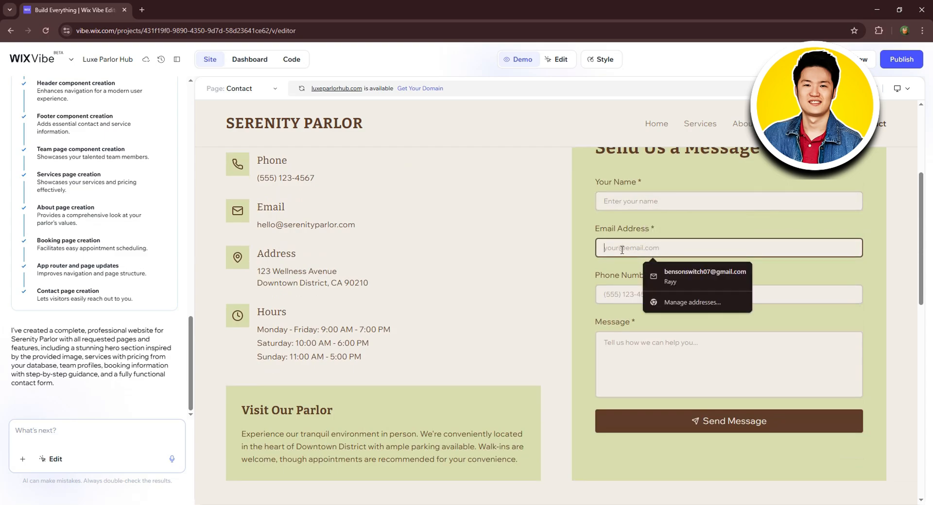
left_click(619, 294)
left_click(670, 342)
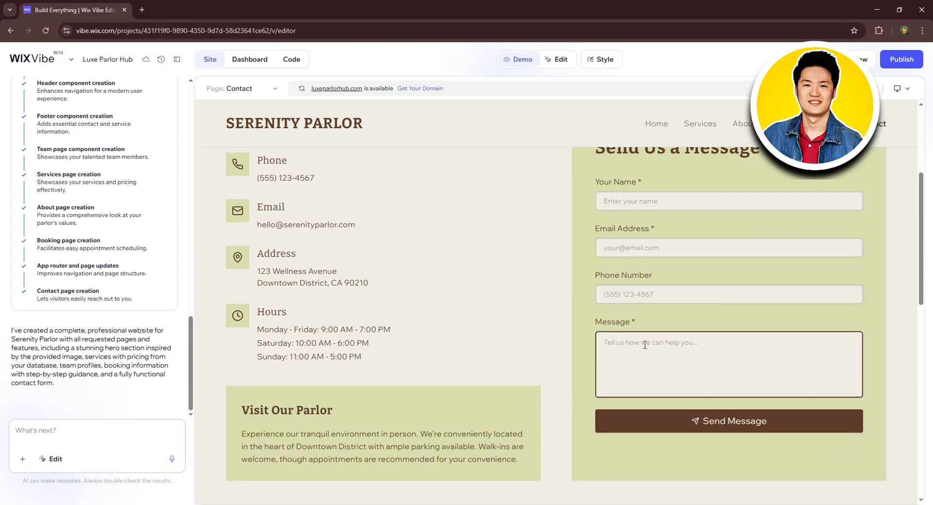
Examine the Contact page's Find Us section and its map placeholder
scroll(712, 422, "down", 5)
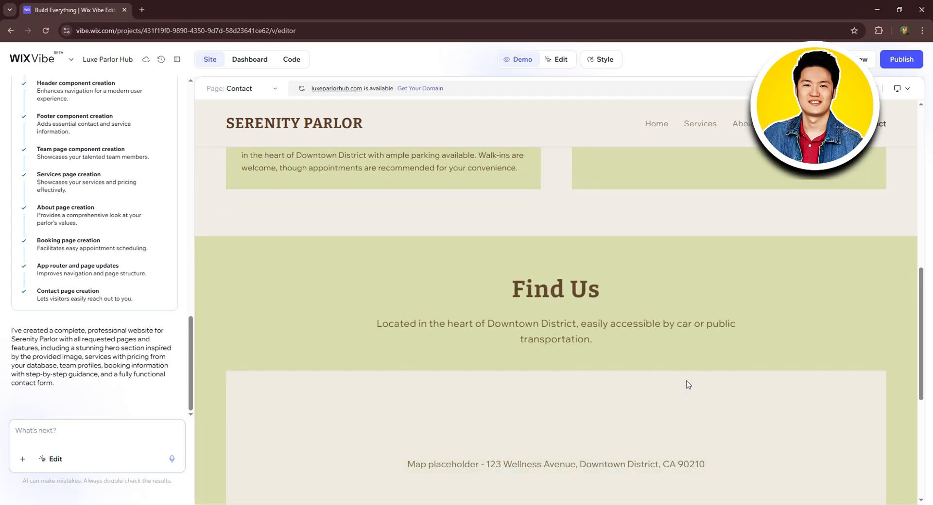
scroll(687, 385, "down", 1)
scroll(641, 262, "down", 2)
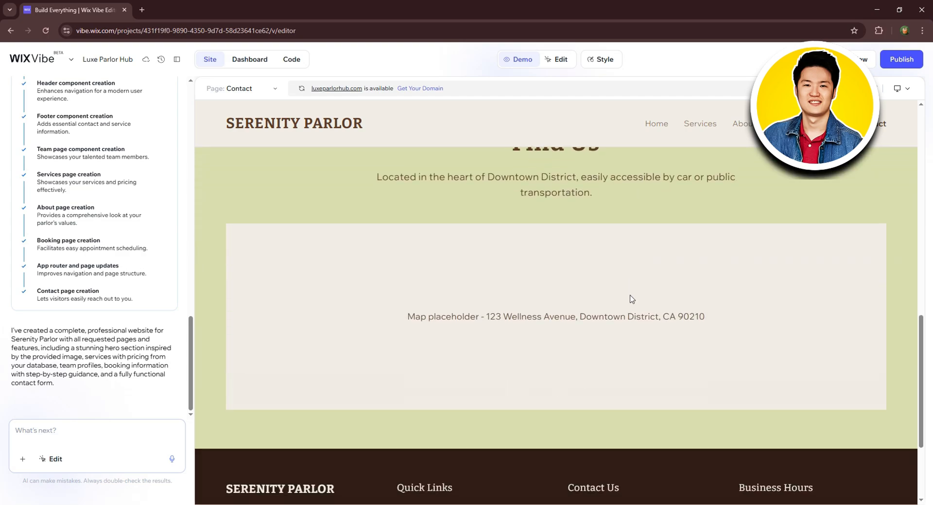
scroll(508, 303, "up", 8)
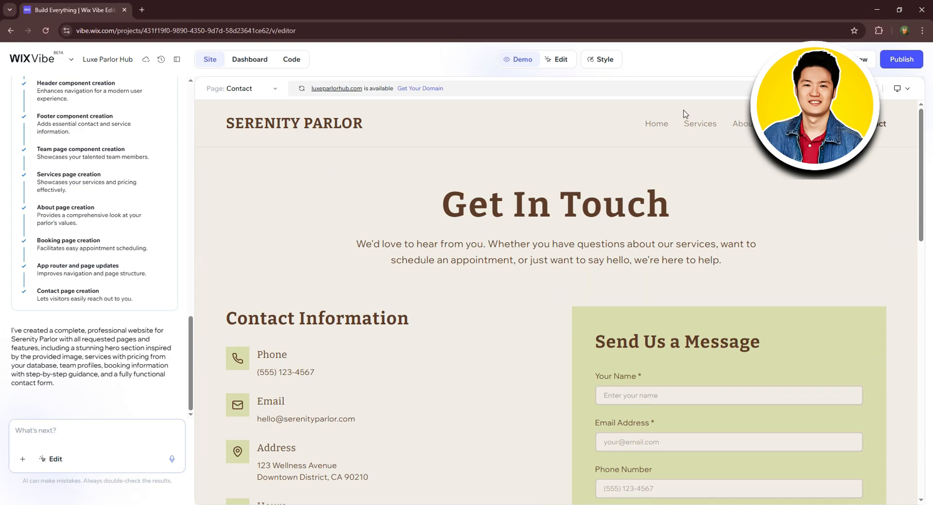
Examine the preview's Home page from the hero image through the service cards to the Ready to Transform section
left_click(656, 124)
scroll(614, 170, "down", 5)
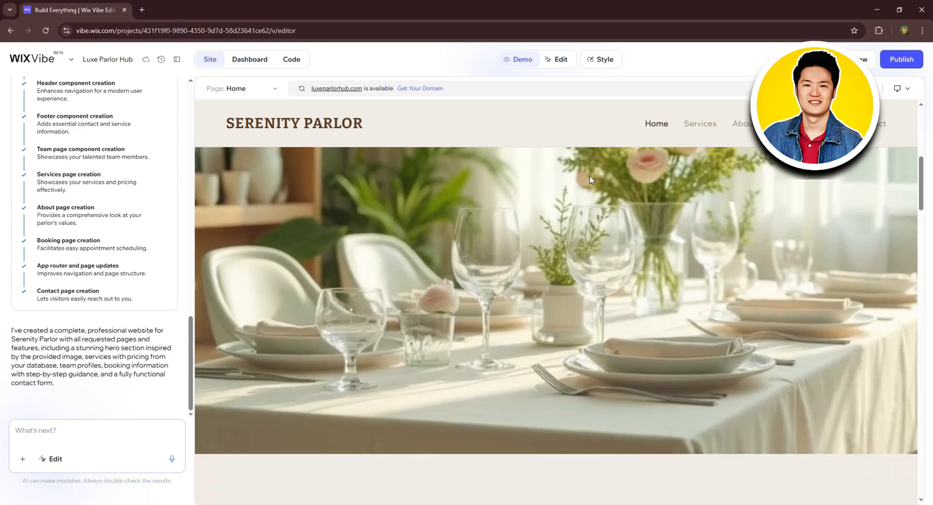
scroll(590, 180, "down", 10)
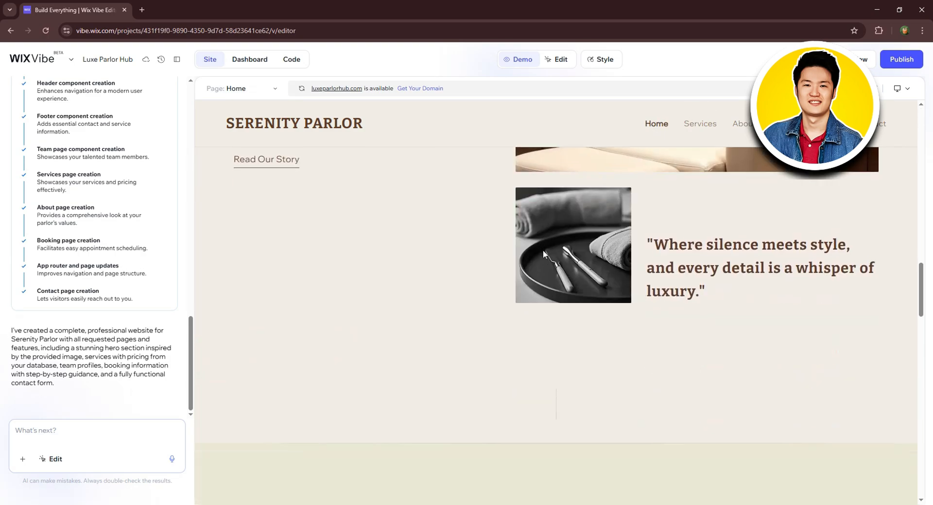
scroll(543, 252, "down", 10)
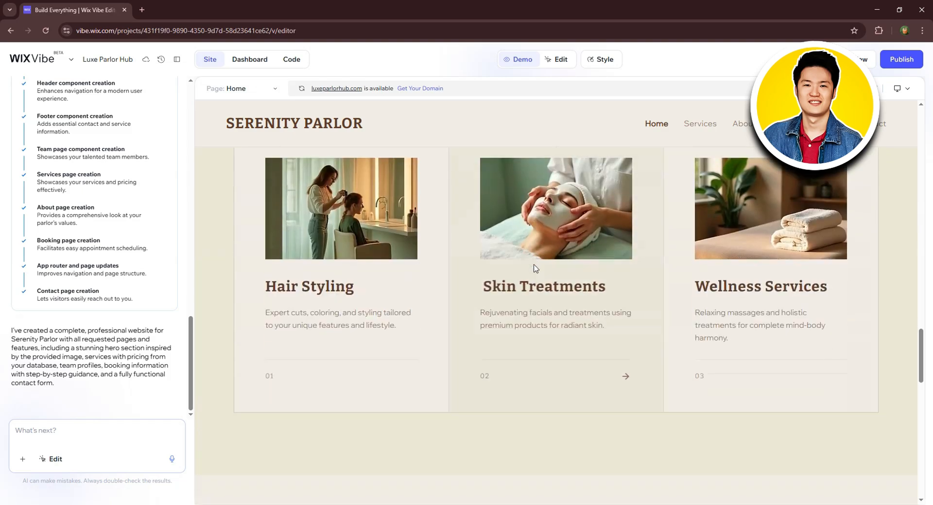
scroll(535, 267, "down", 10)
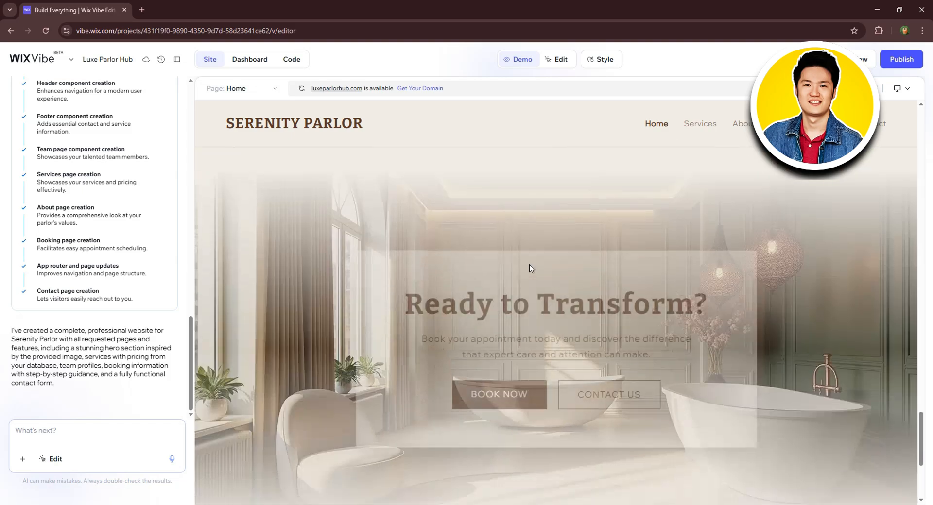
scroll(529, 267, "down", 2)
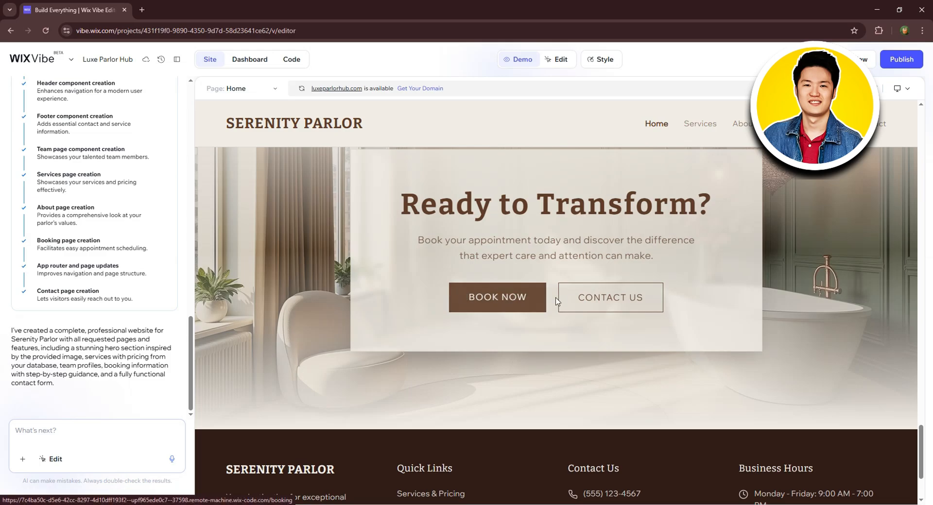
scroll(624, 297, "down", 2)
scroll(611, 284, "up", 5)
scroll(610, 284, "up", 15)
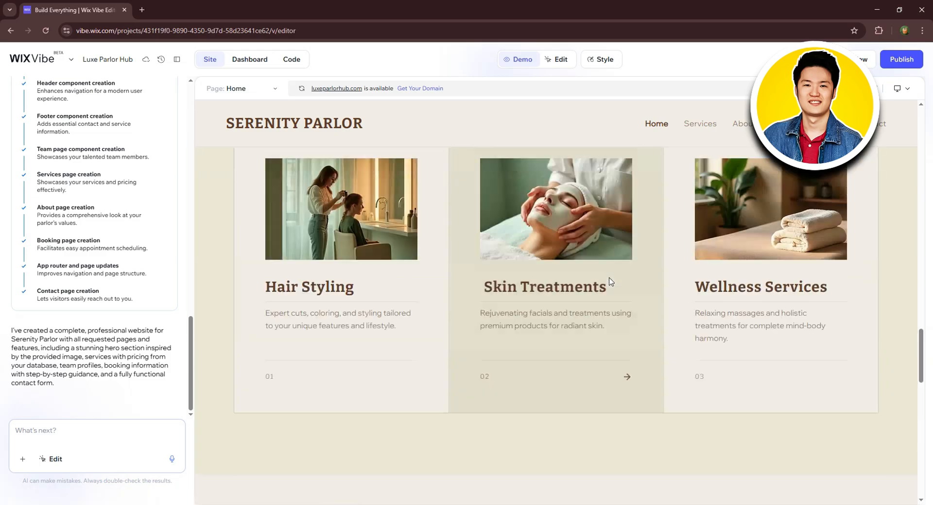
scroll(610, 282, "up", 5)
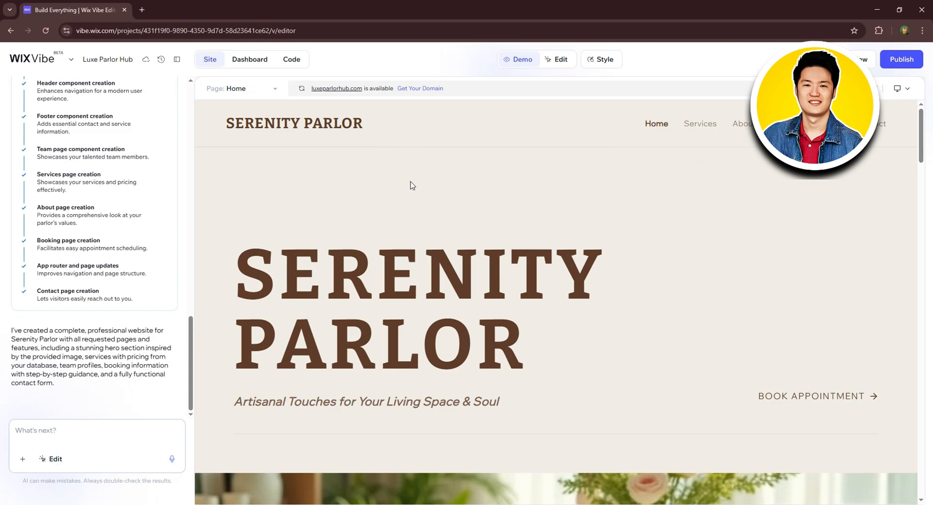
Ask the AI in edit mode to "make the theme more darker"
left_click(51, 459)
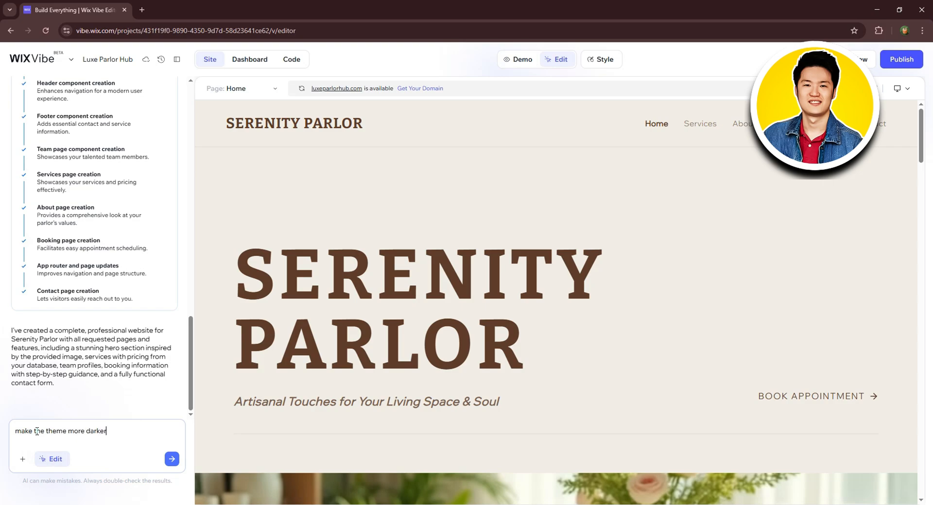
left_click(172, 459)
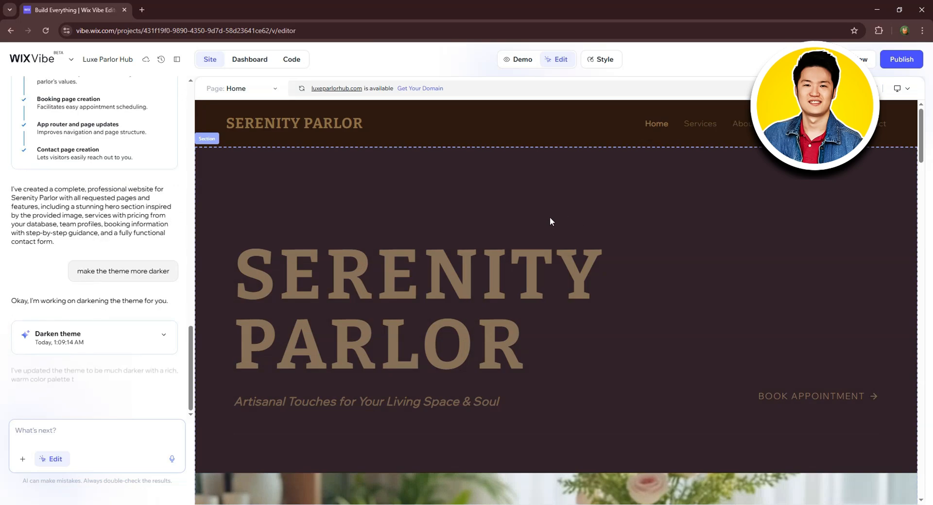
Change the font of the SERENITY PARLOR title in the header to Fraunces
left_click(292, 148)
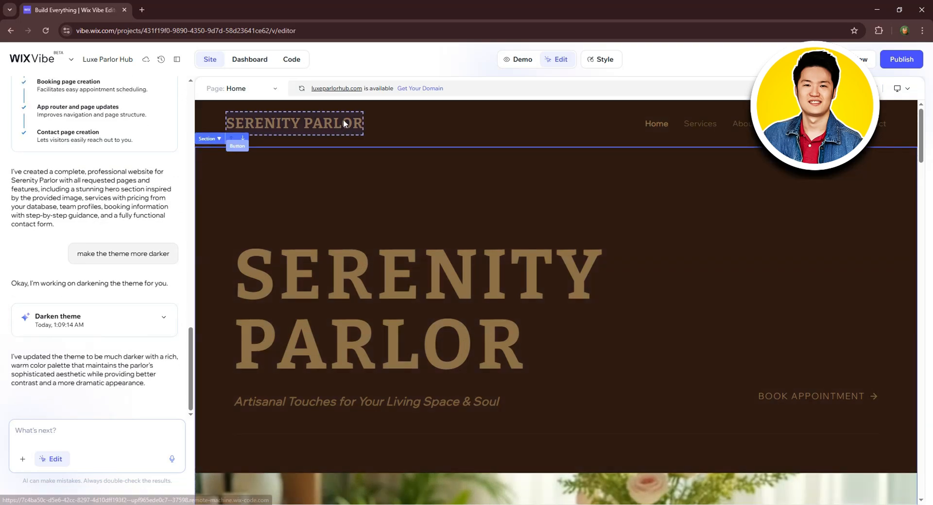
left_click(342, 120)
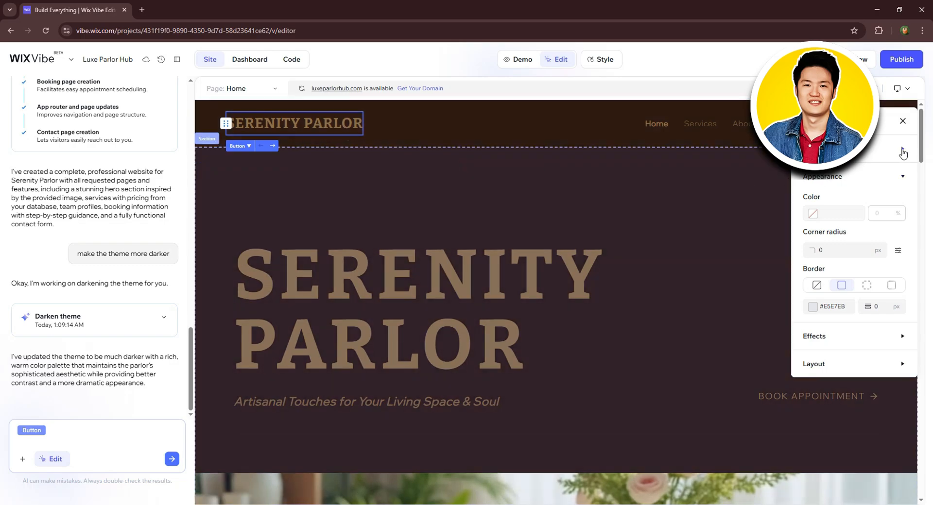
left_click(902, 152)
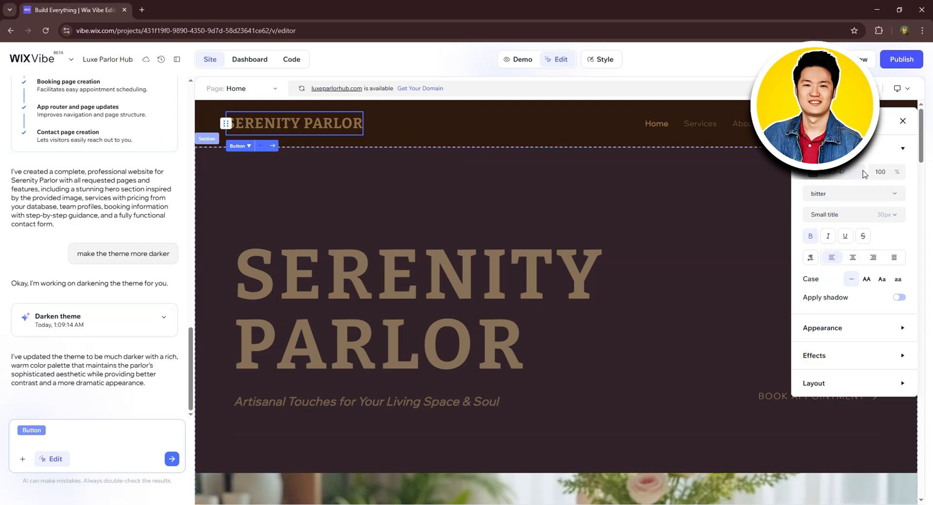
left_click(856, 194)
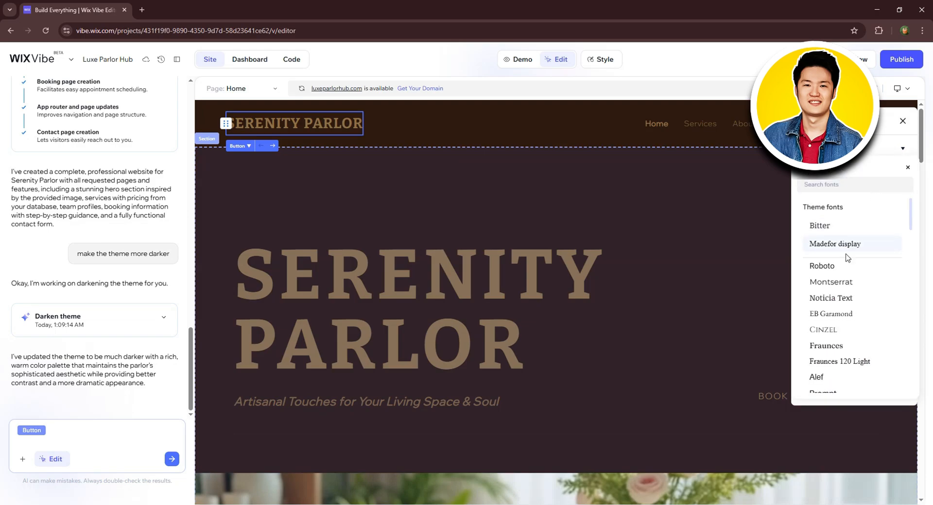
scroll(858, 315, "down", 1)
scroll(858, 314, "down", 1)
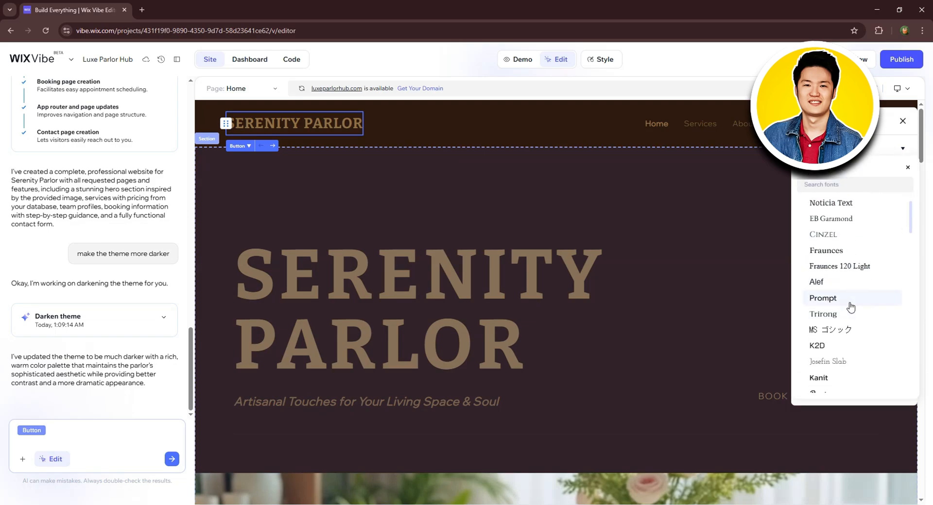
left_click(843, 251)
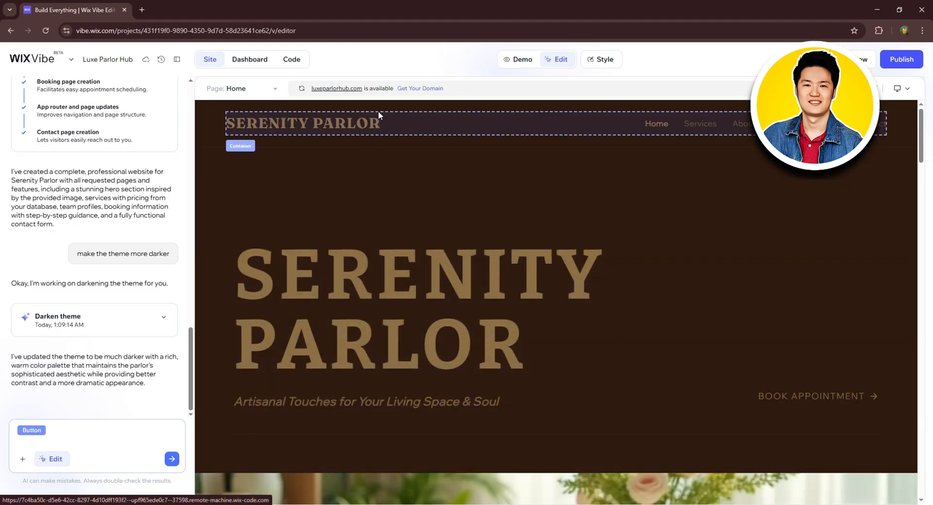
Select the header's whole navigation menu by choosing the Menu layer from the Home link's layers
scroll(470, 193, "down", 1)
scroll(471, 193, "up", 1)
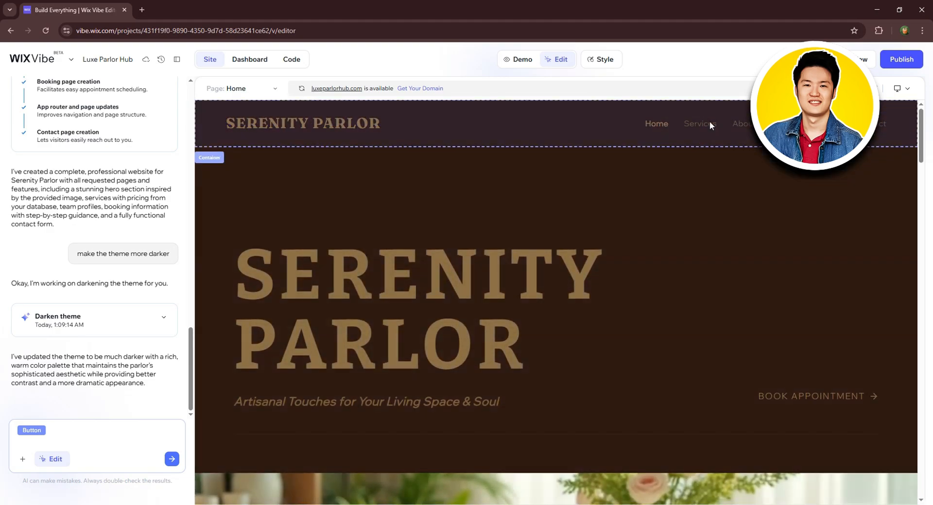
left_click(666, 126)
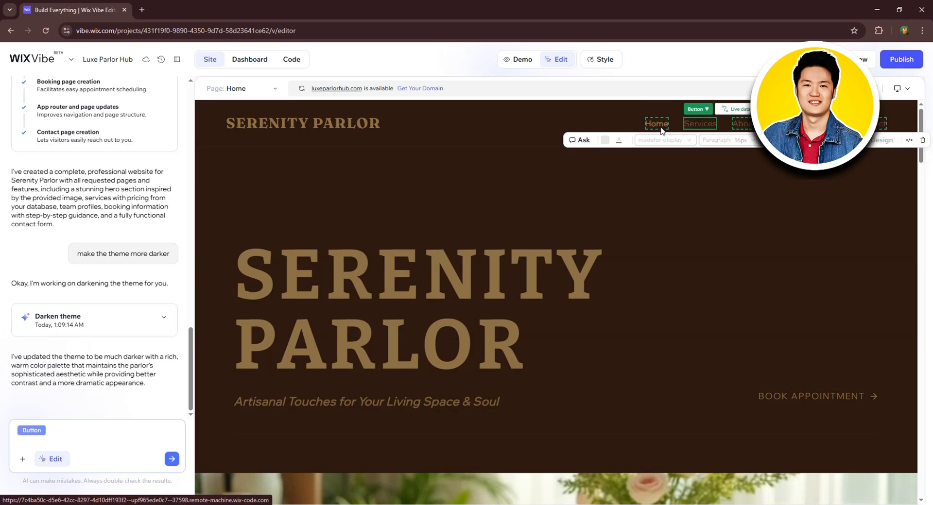
left_click(660, 129)
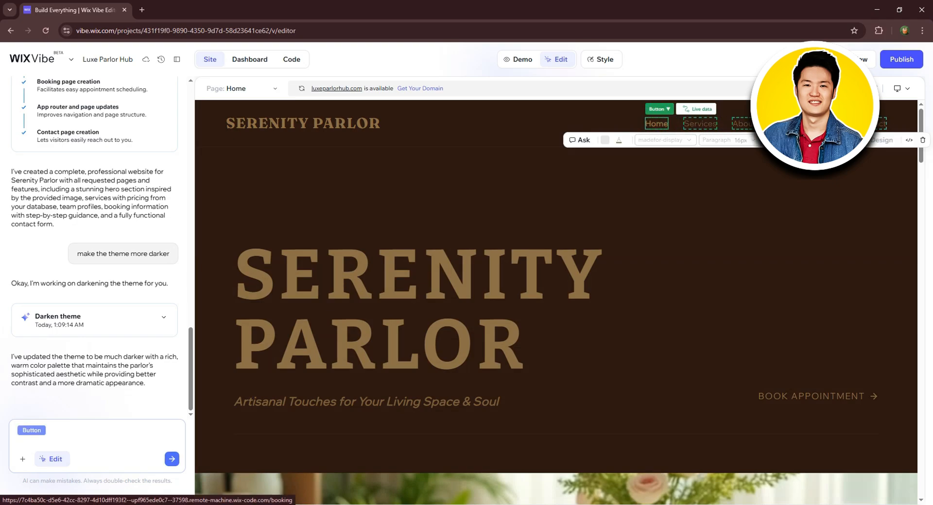
left_click(668, 109)
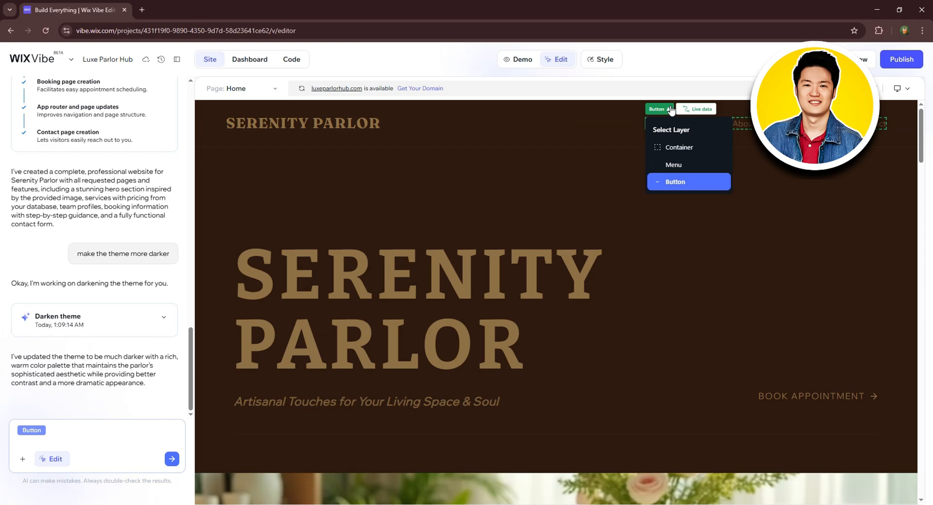
left_click(691, 165)
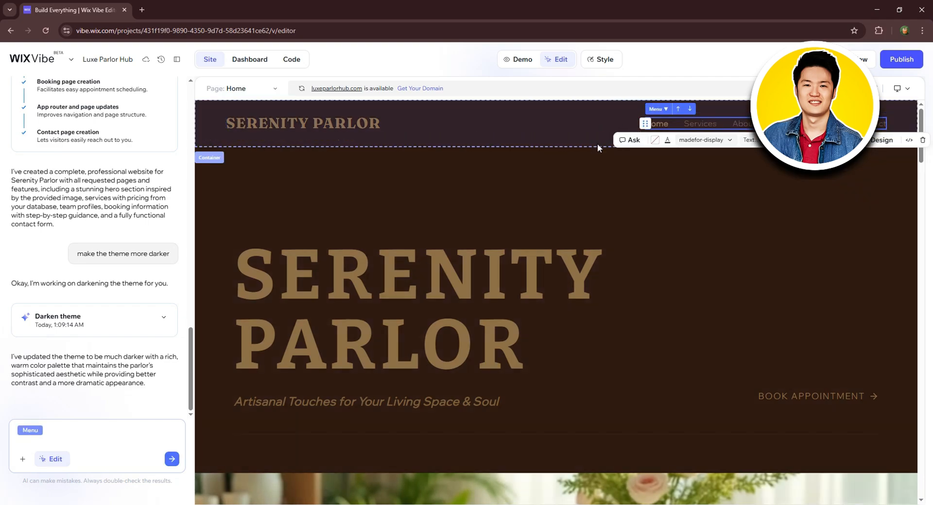
Inspect the header's navigation links, menu and inner container, including the container's list of layers
left_click(596, 144)
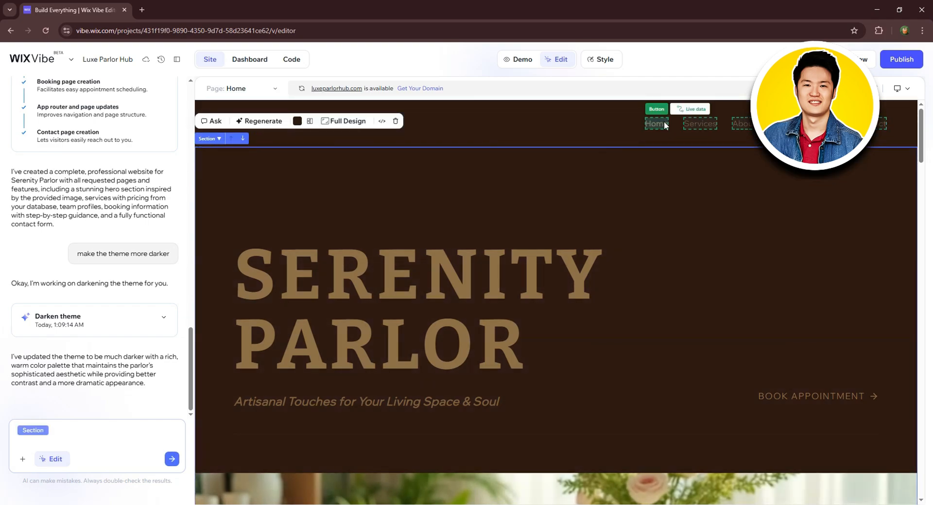
left_click(664, 123)
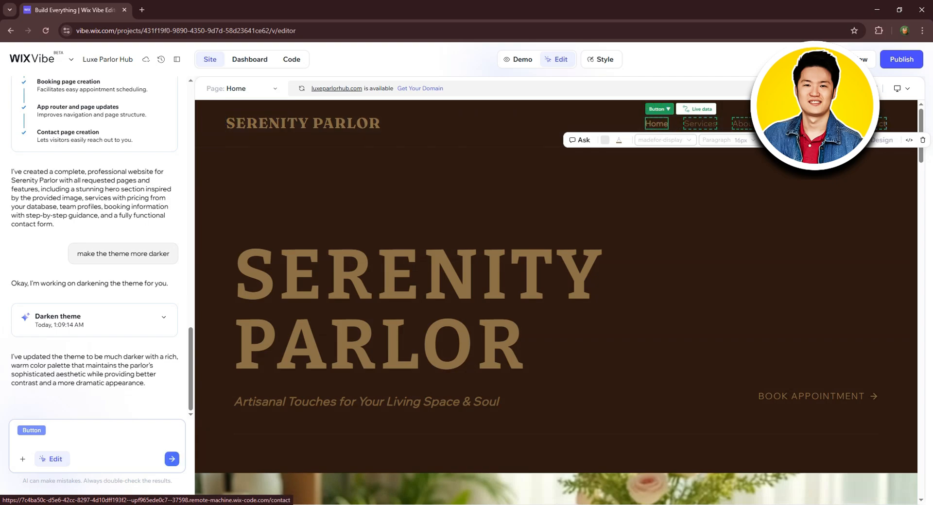
left_click(870, 123)
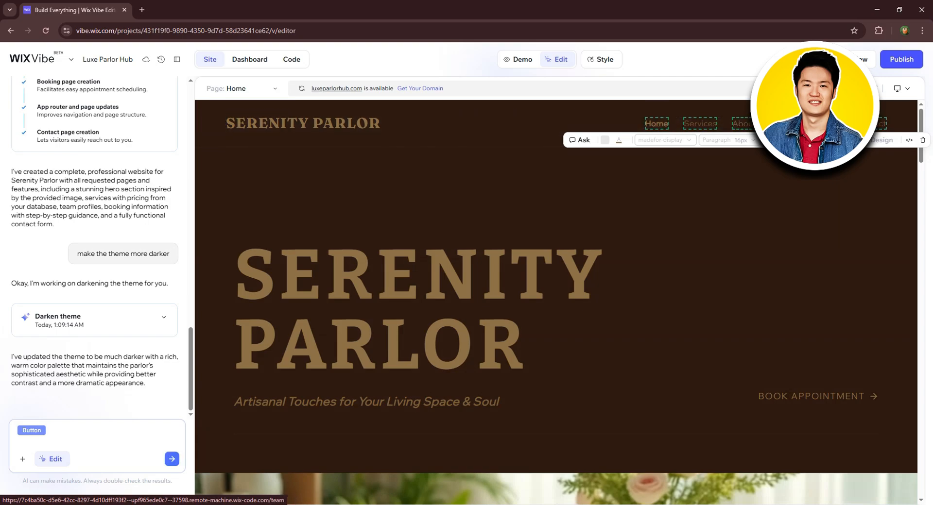
left_click(682, 129)
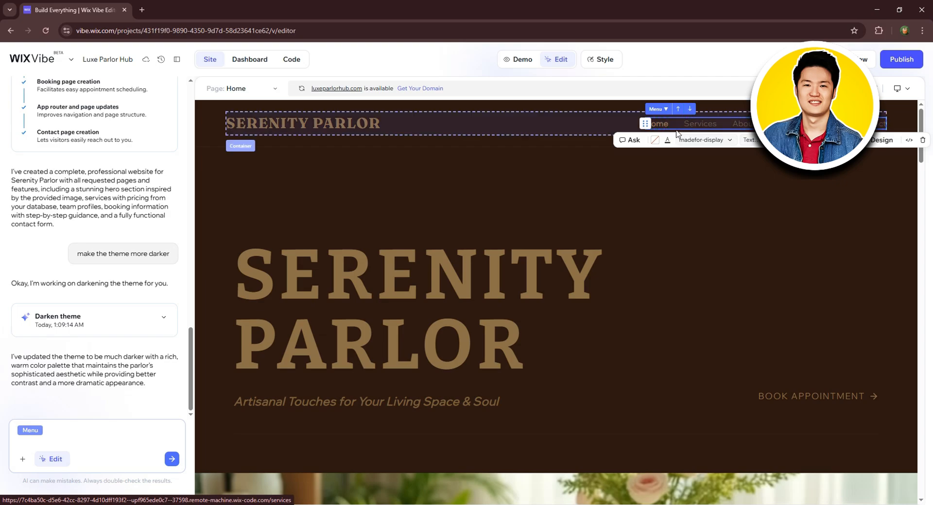
left_click(676, 130)
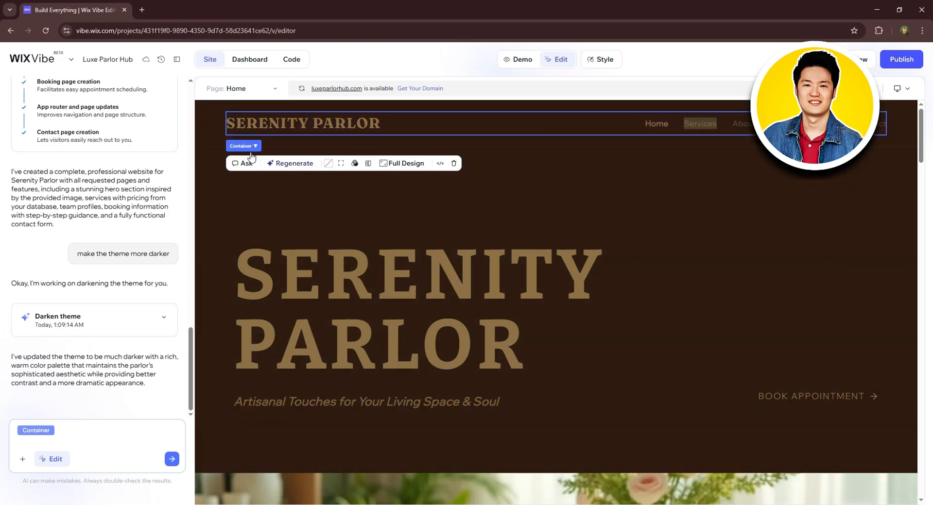
left_click(249, 146)
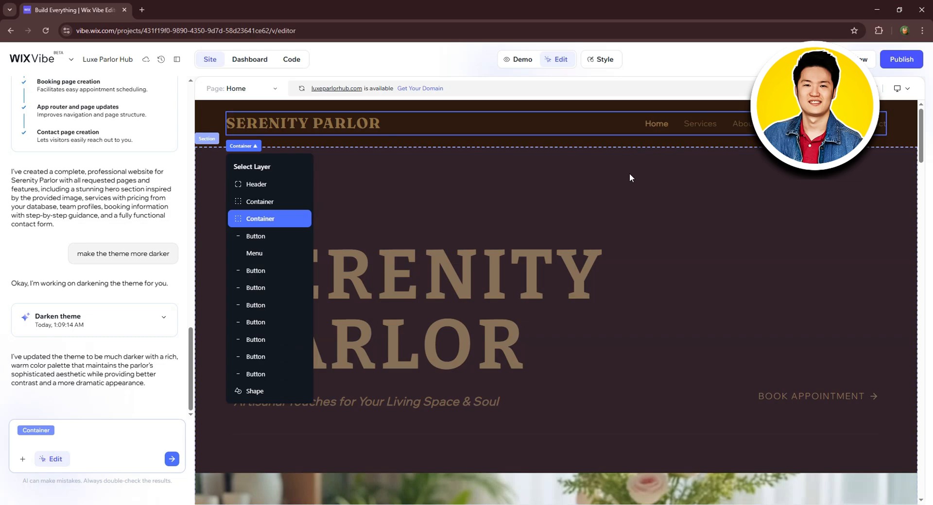
left_click(630, 171)
Select the Image layer of the Home page's table-setting hero picture and ask the AI to "change the image"
scroll(612, 177, "down", 4)
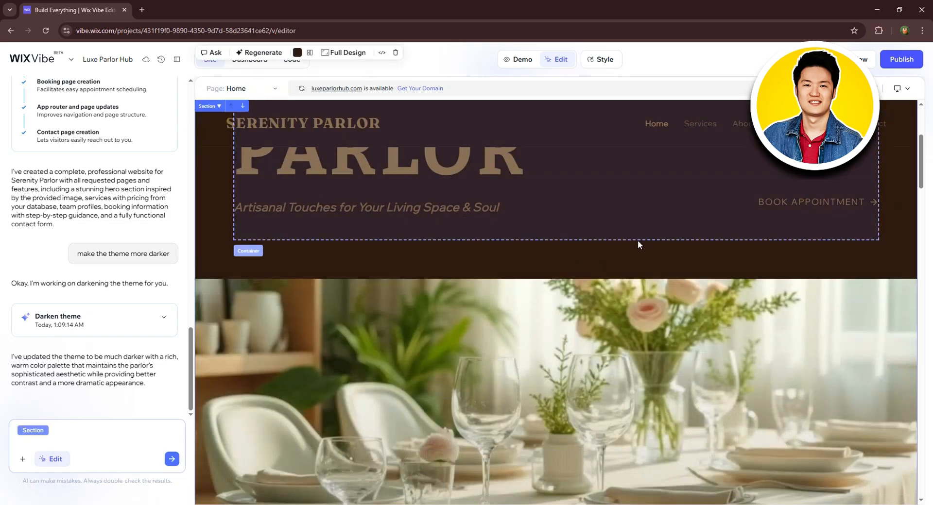
scroll(593, 277, "down", 3)
left_click(538, 322)
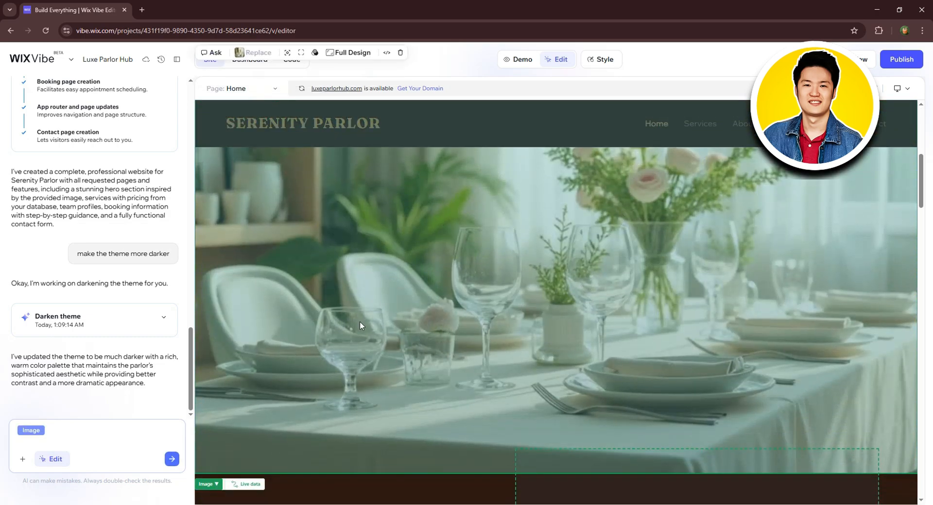
scroll(231, 463, "down", 1)
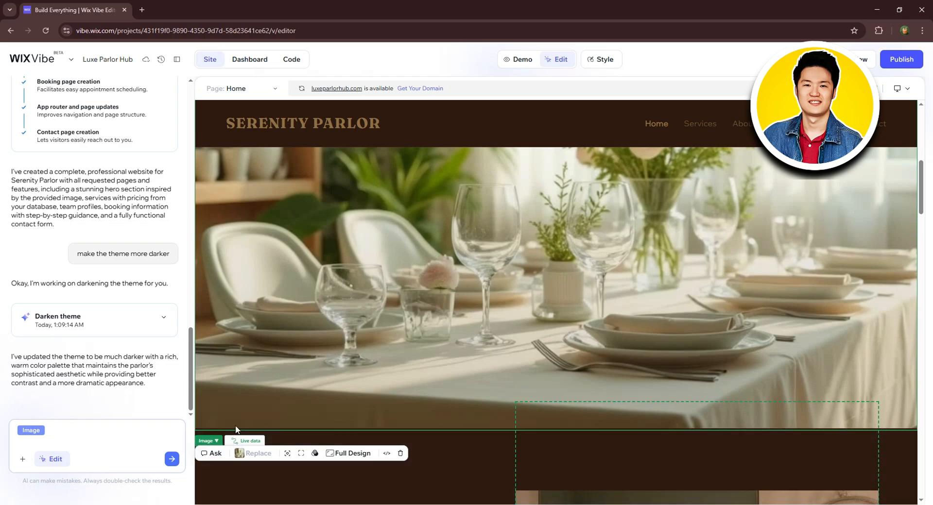
left_click(210, 442)
scroll(258, 447, "down", 1)
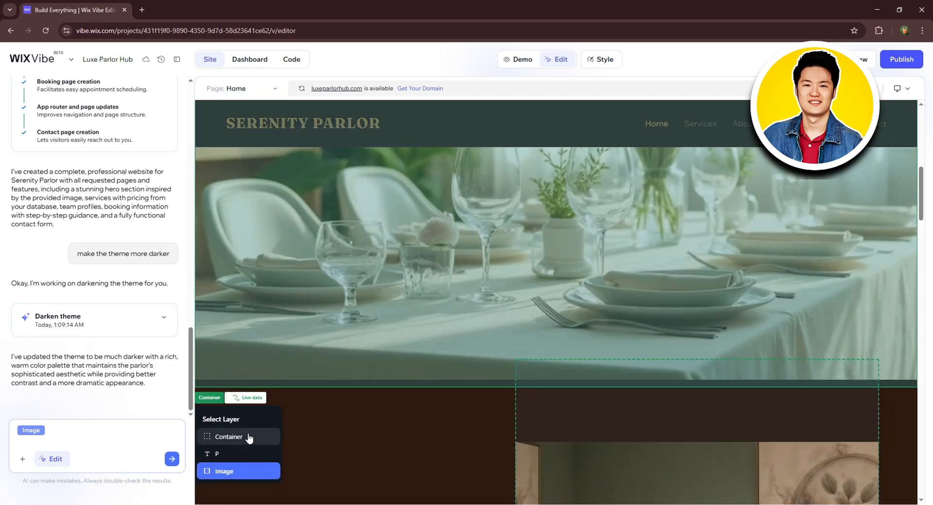
left_click(234, 469)
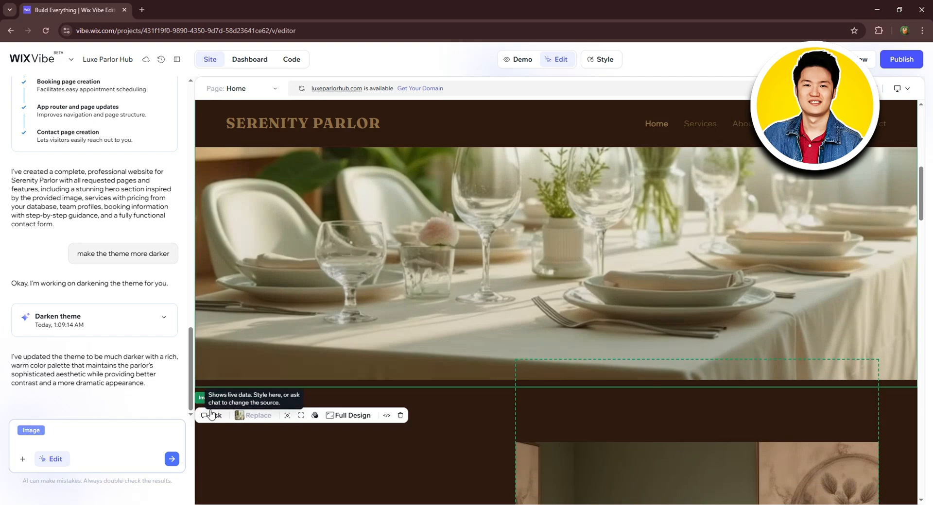
left_click(216, 416)
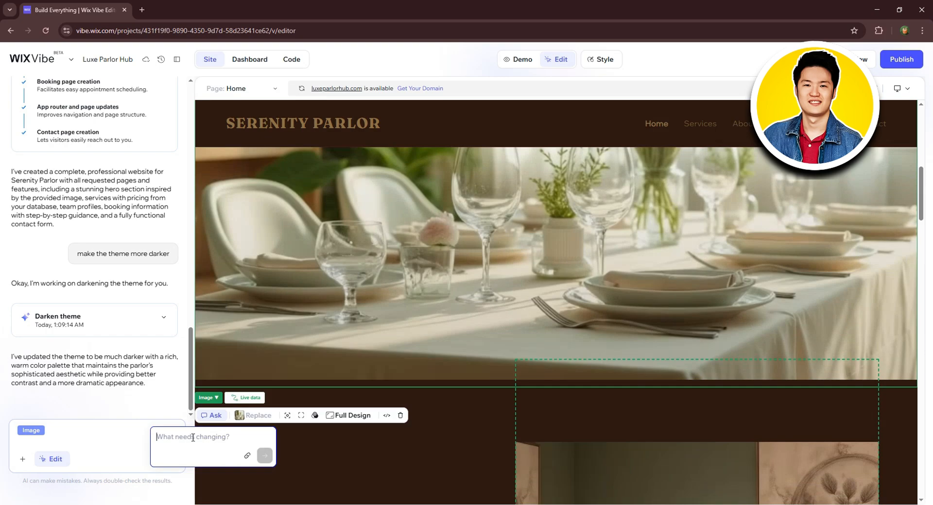
type("change the image")
key("Return")
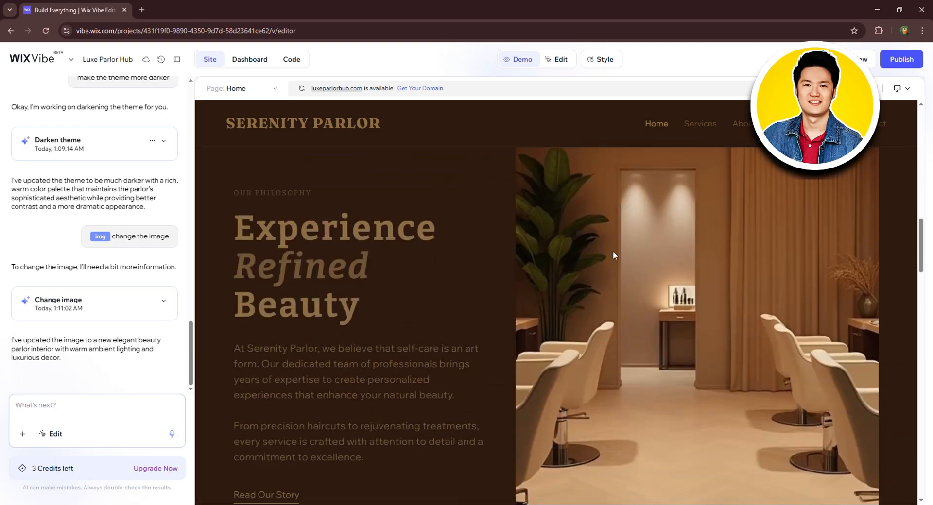
Examine the updated Home page from the philosophy section through the service cards and back up to the hero title
scroll(643, 227, "down", 4)
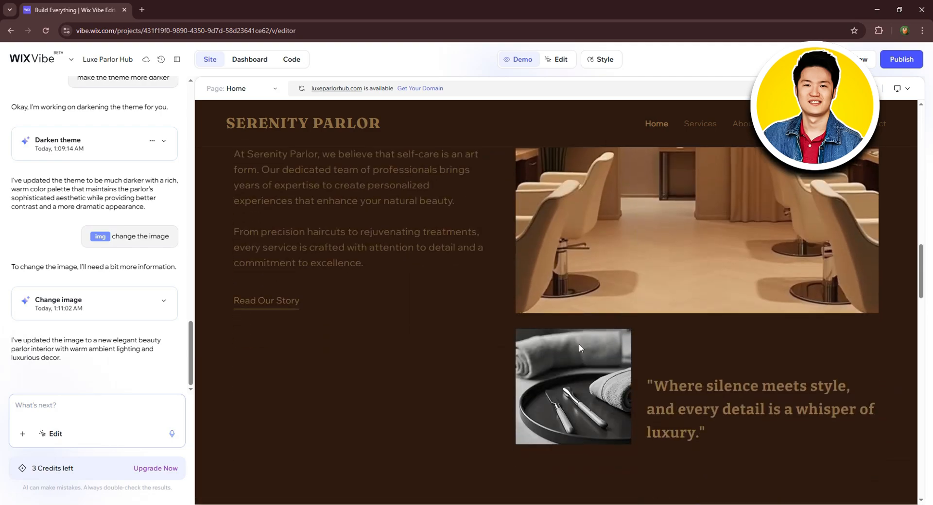
scroll(629, 243, "up", 3)
scroll(647, 262, "down", 9)
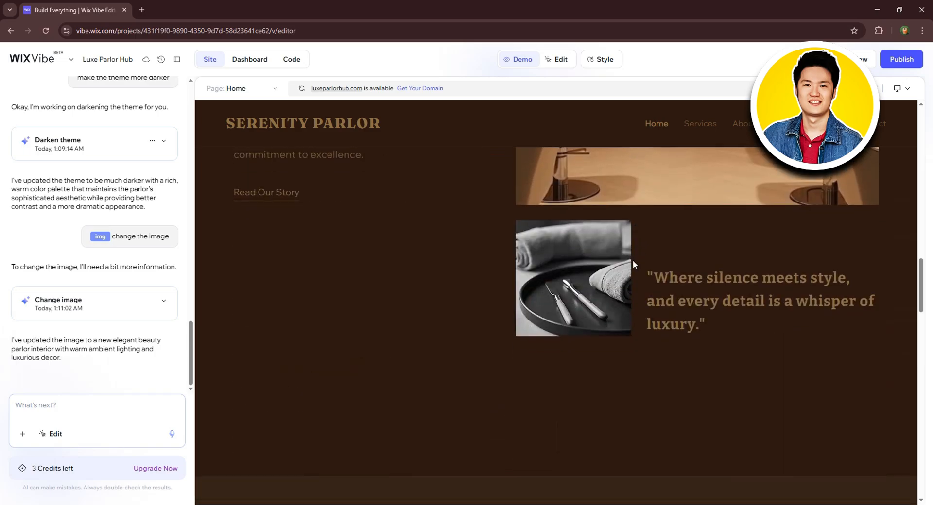
scroll(627, 247, "down", 5)
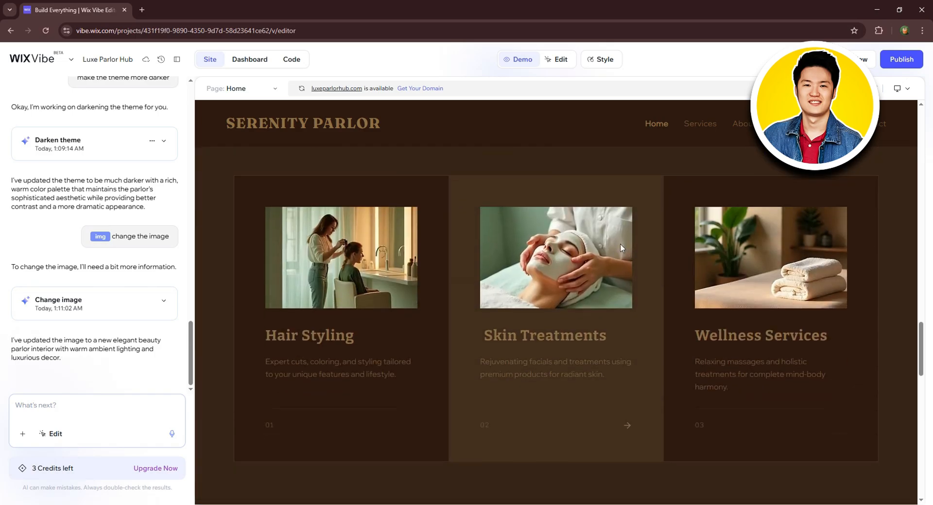
scroll(619, 248, "up", 12)
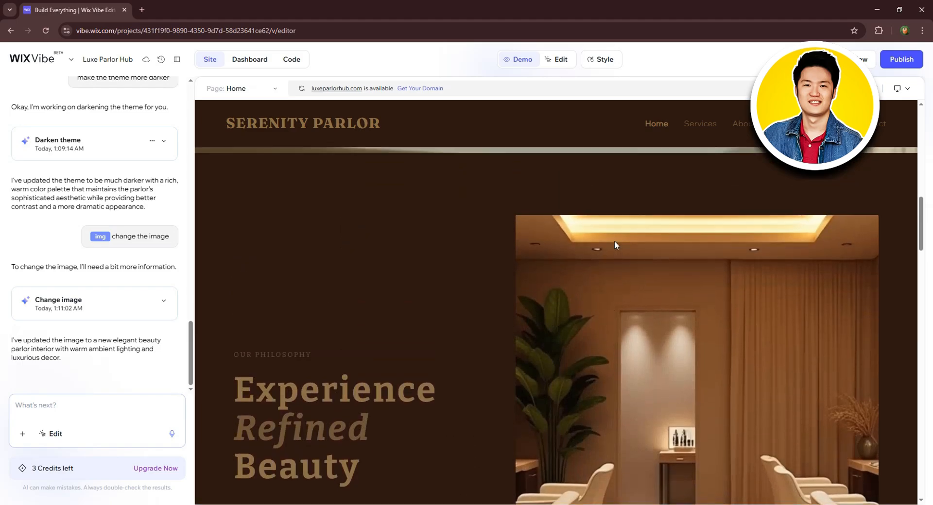
scroll(613, 240, "up", 10)
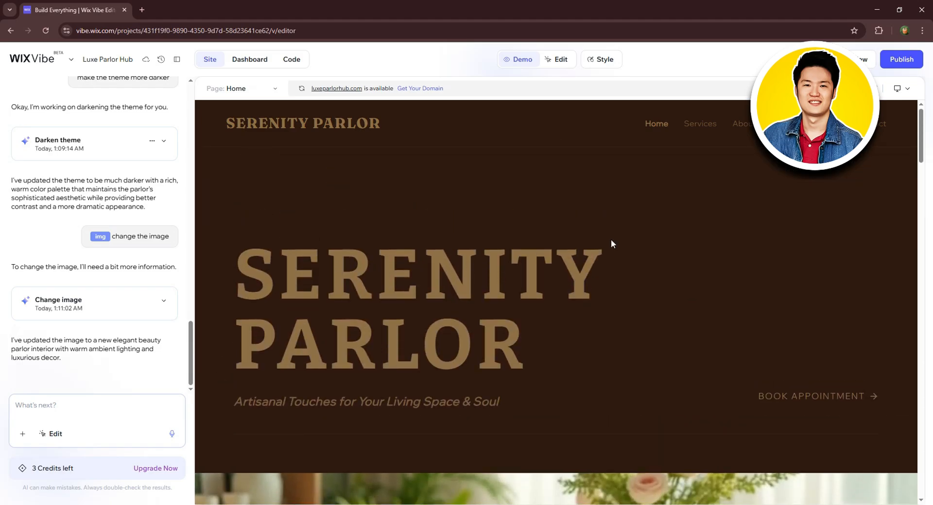
Look through the project dashboard's Setup, Home, AI Marketing Agent and All Payments pages
left_click(252, 59)
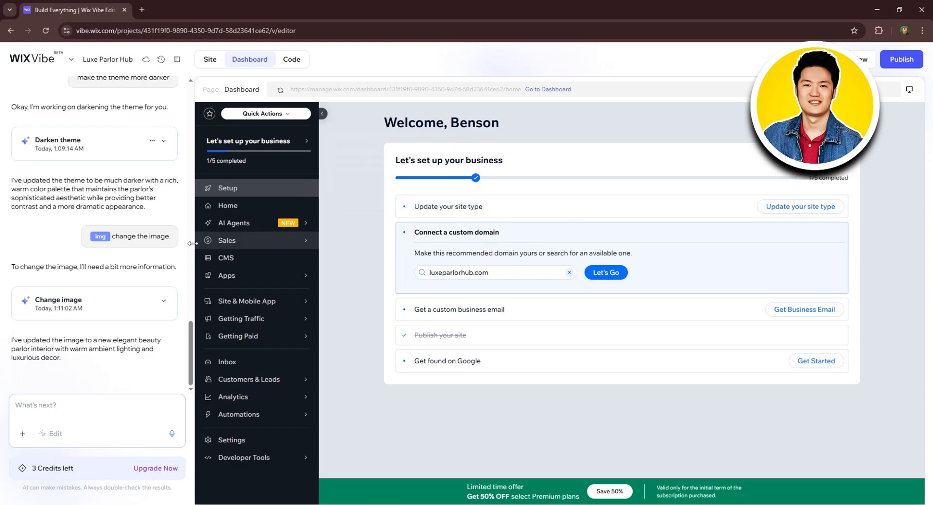
left_click(226, 209)
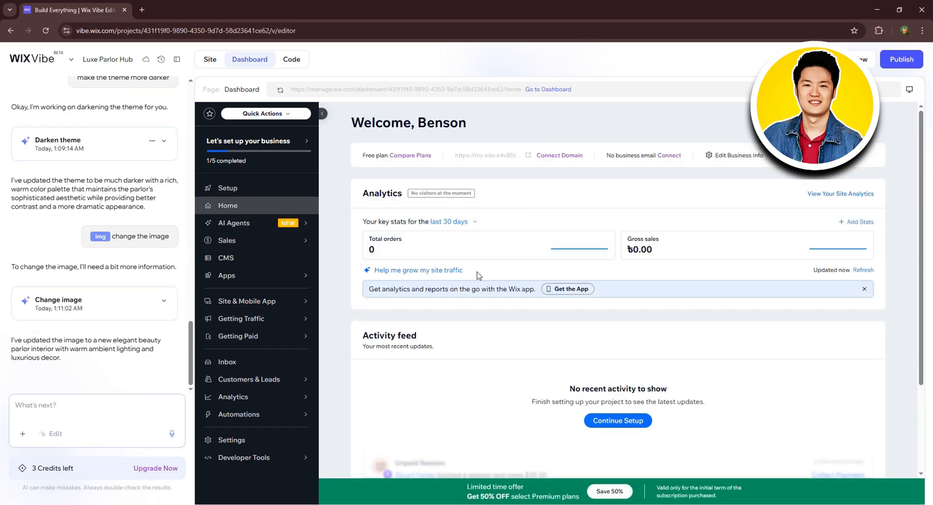
left_click(251, 224)
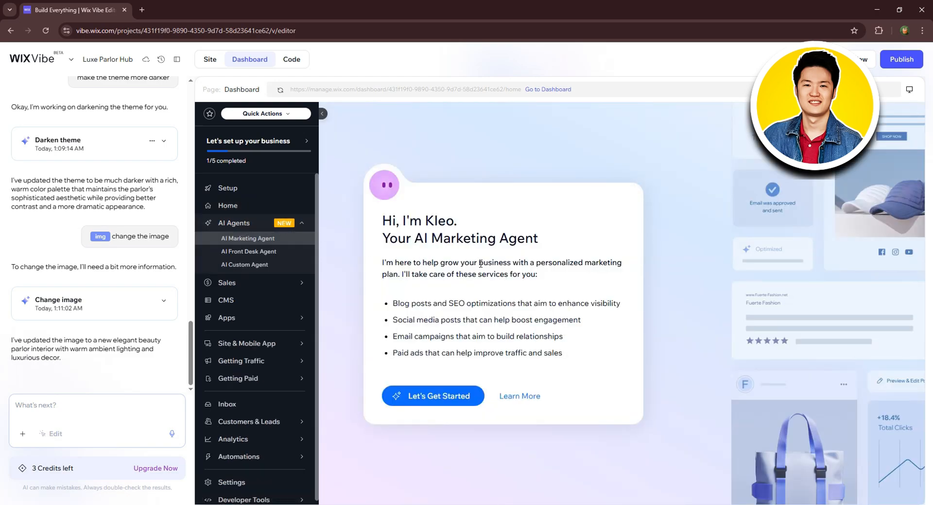
left_click(262, 284)
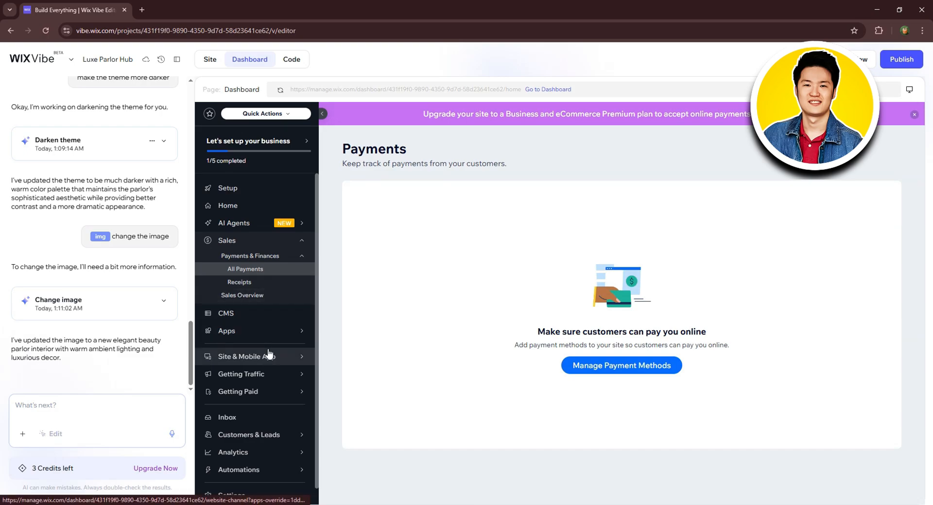
scroll(272, 383, "down", 1)
scroll(256, 432, "up", 1)
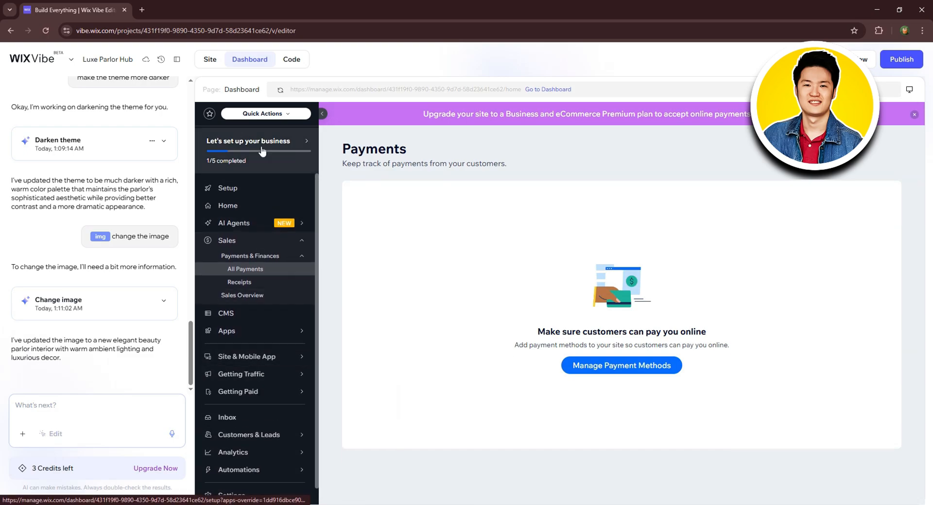
Review the project's HomePage.tsx source code from the imports to the welcome section
left_click(282, 60)
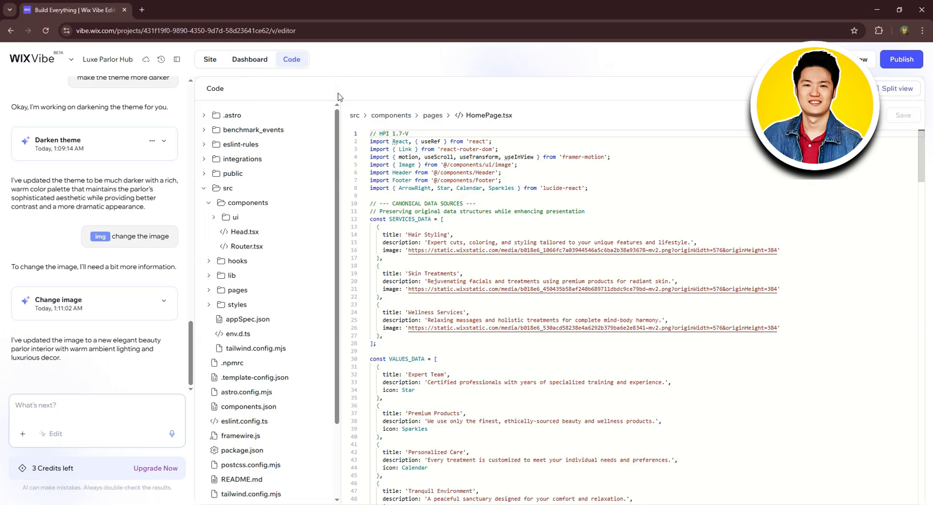
scroll(408, 159, "down", 8)
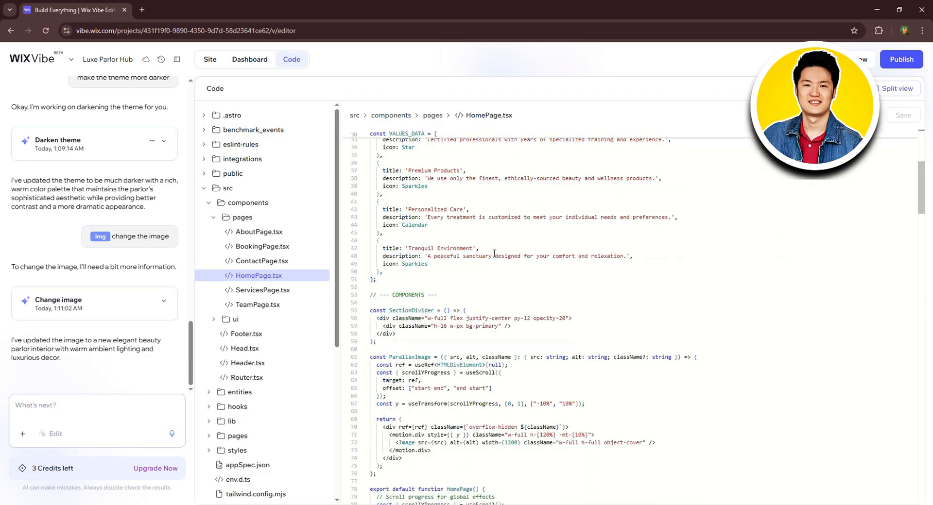
scroll(494, 254, "down", 8)
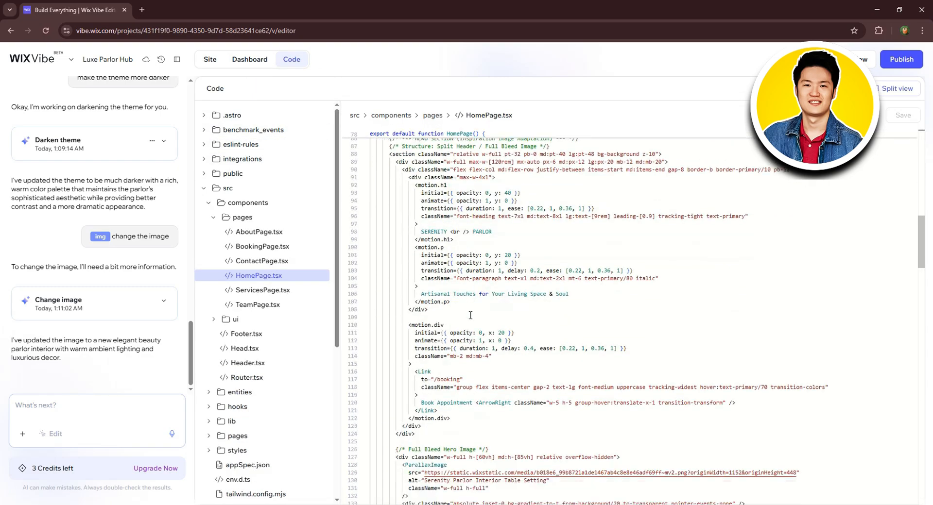
scroll(469, 317, "down", 2)
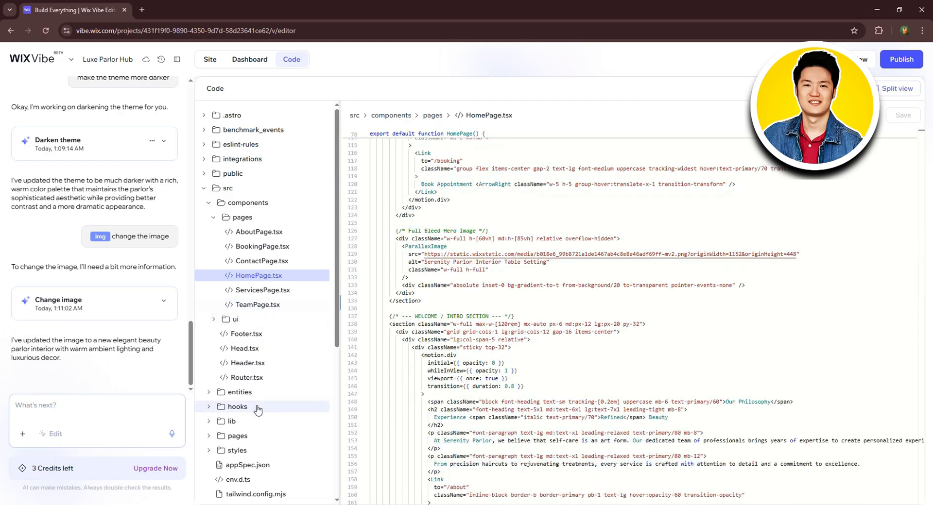
View the code of ecom-service.ts in integrations/cms and display the options for connecting the project to GitHub
left_click(255, 162)
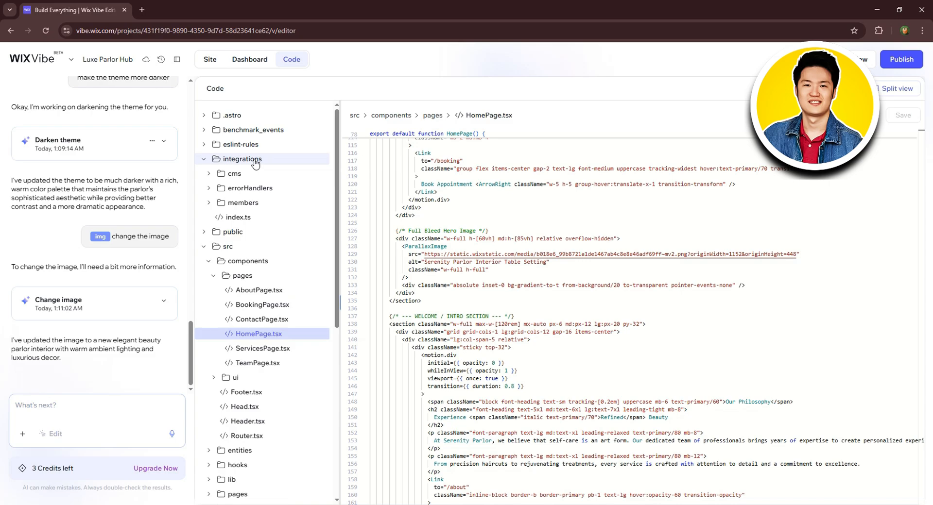
left_click(243, 175)
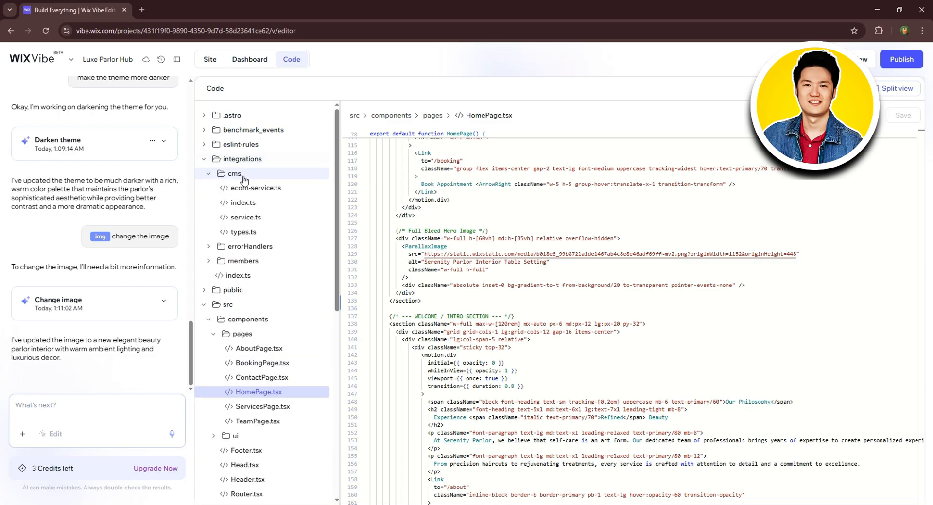
left_click(258, 189)
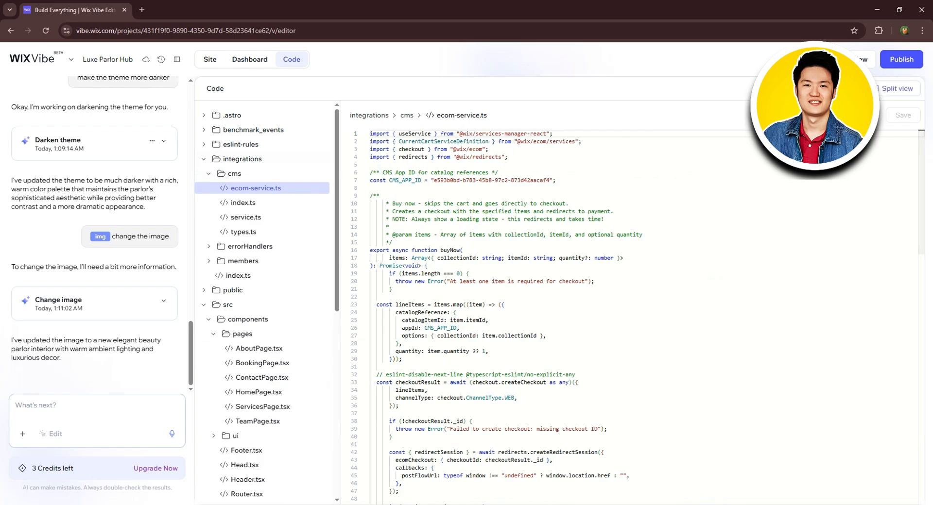
left_click(839, 88)
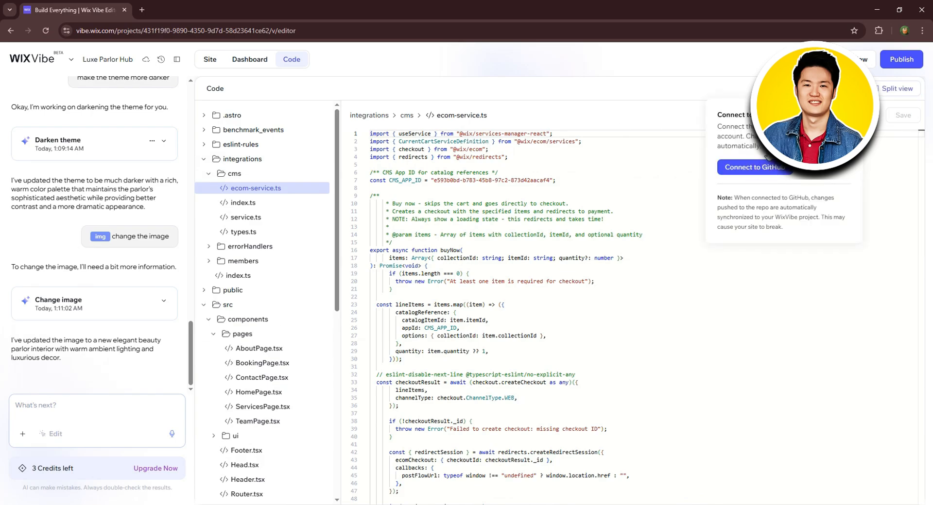
Return to the site view, preview the website in a new browser tab and examine its Home page down to Our Services
left_click(210, 58)
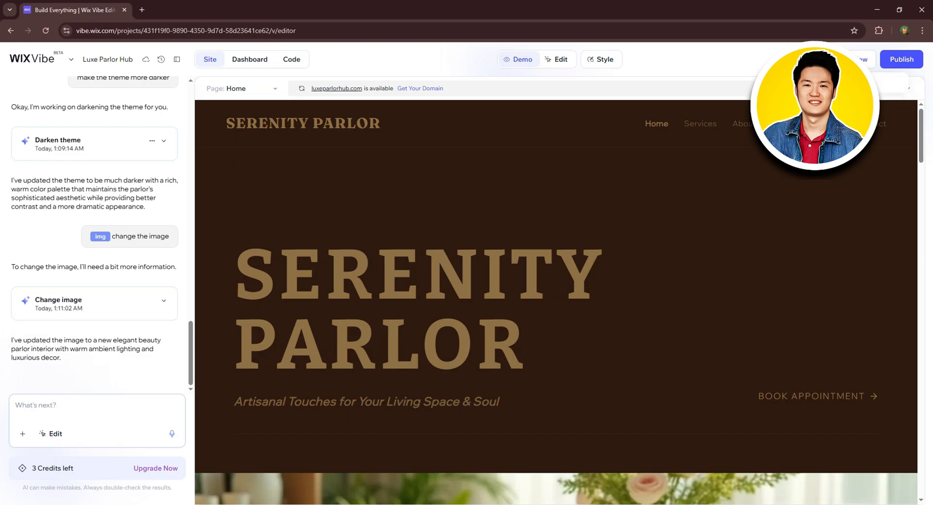
left_click(853, 60)
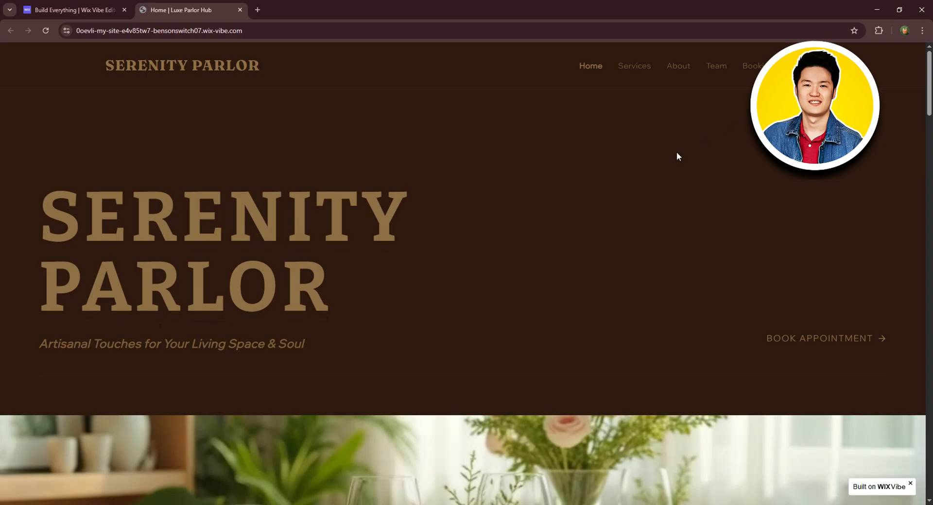
scroll(677, 156, "down", 10)
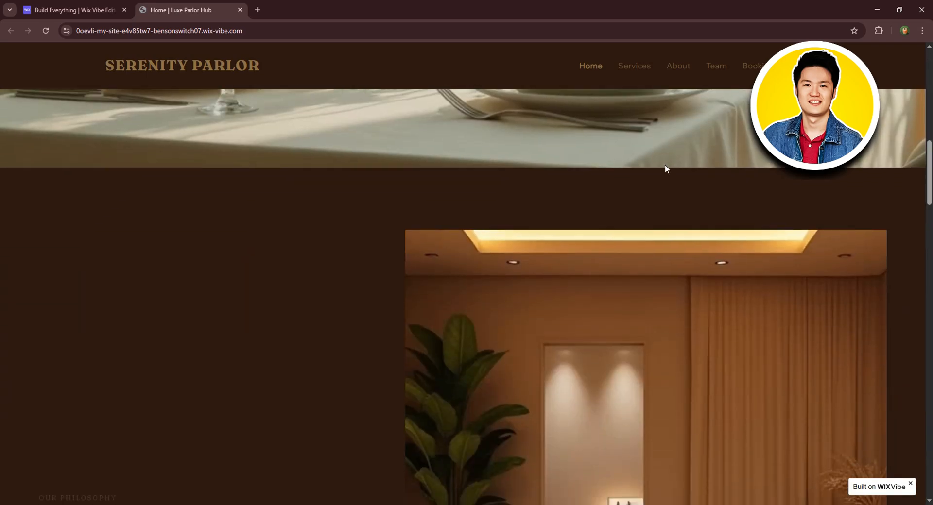
scroll(664, 164, "down", 10)
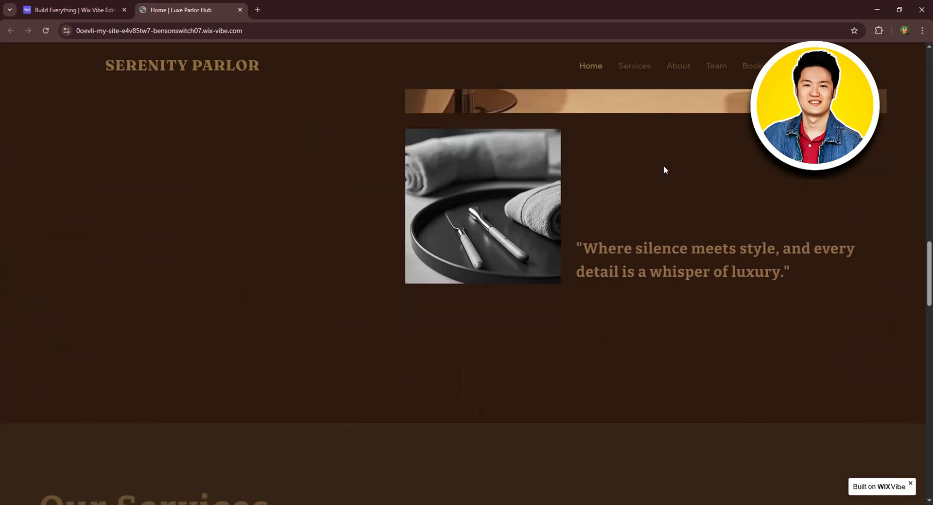
Open the About page of the previewed site and examine its introduction and Our Story section
scroll(665, 169, "up", 5)
left_click(85, 259)
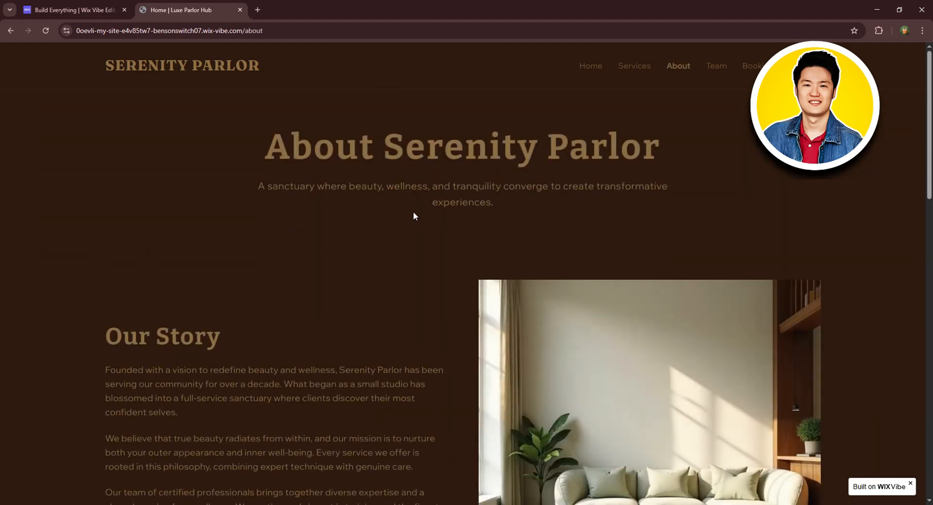
scroll(655, 119, "down", 3)
scroll(649, 138, "up", 4)
Return to the Home page and examine it from the hero image down through Our Services and Why Serenity Parlor to the footer
left_click(590, 72)
scroll(586, 160, "down", 10)
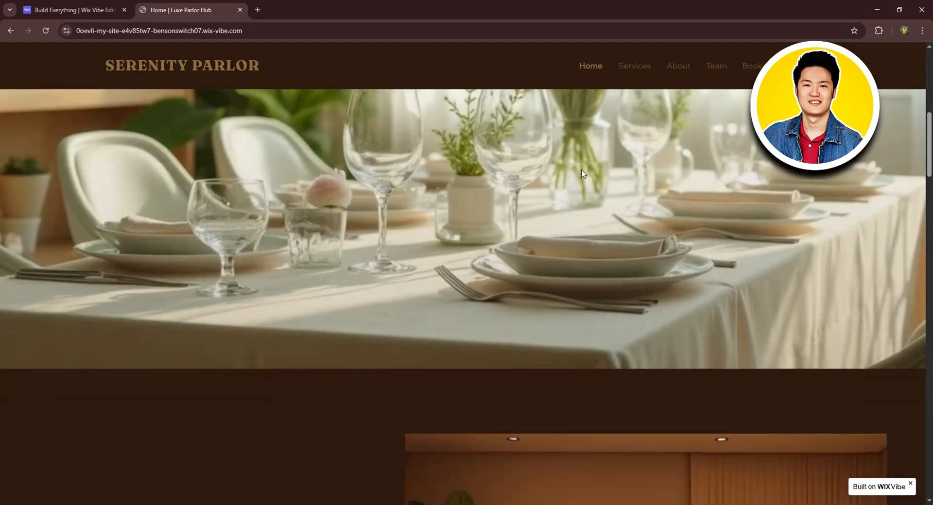
scroll(580, 170, "down", 10)
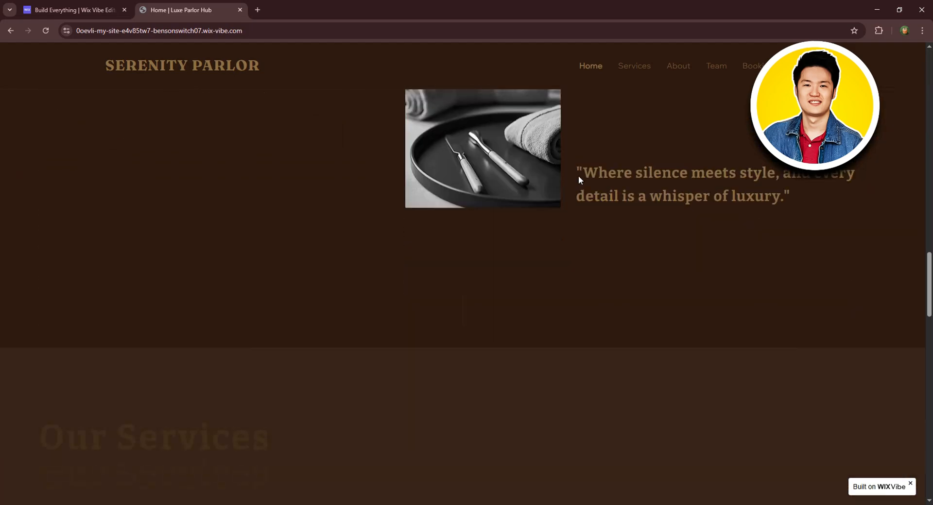
scroll(579, 177, "down", 7)
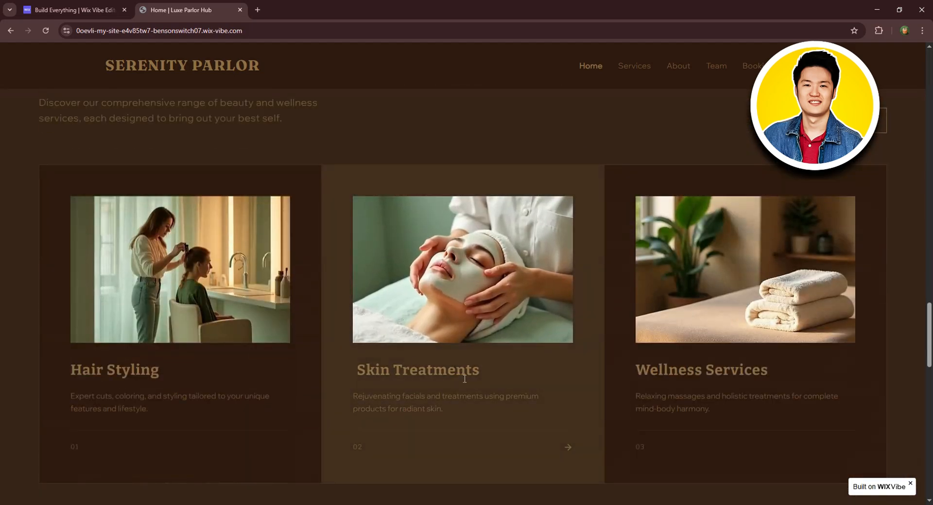
scroll(224, 417, "down", 2)
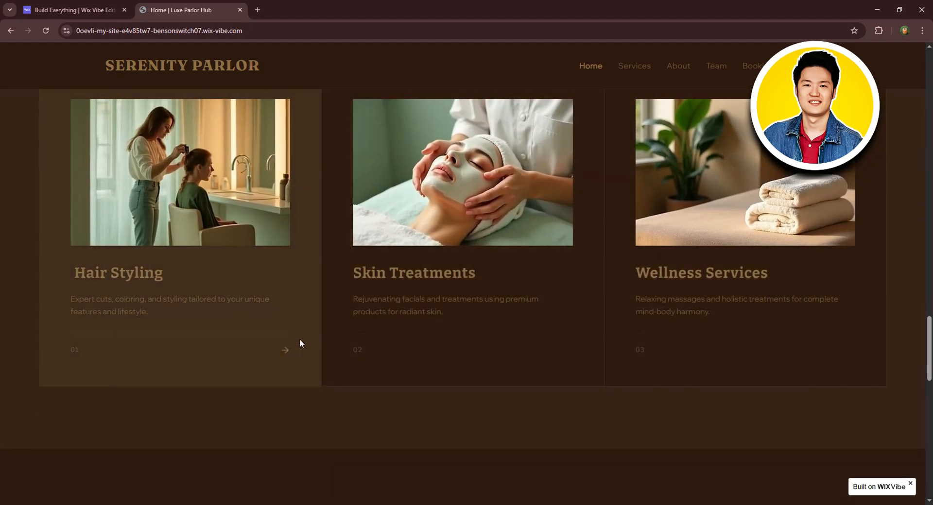
scroll(299, 339, "down", 8)
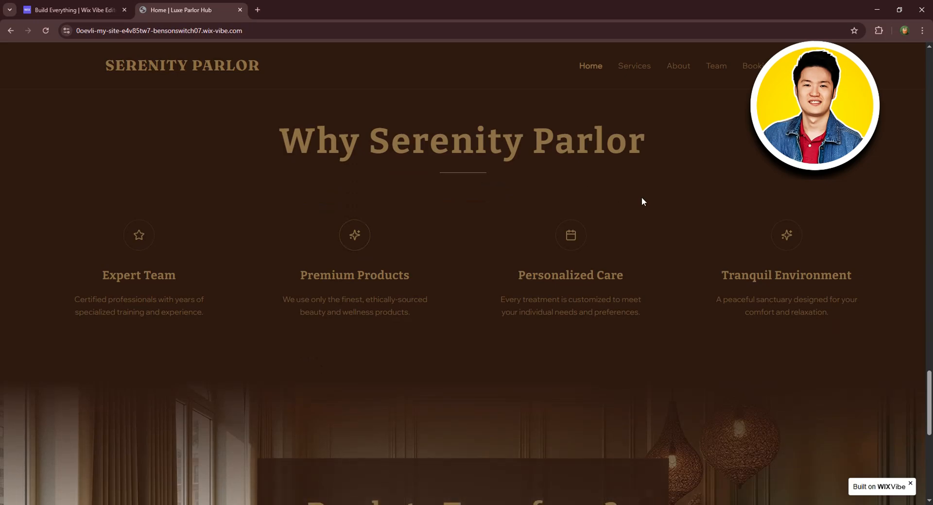
scroll(642, 201, "down", 7)
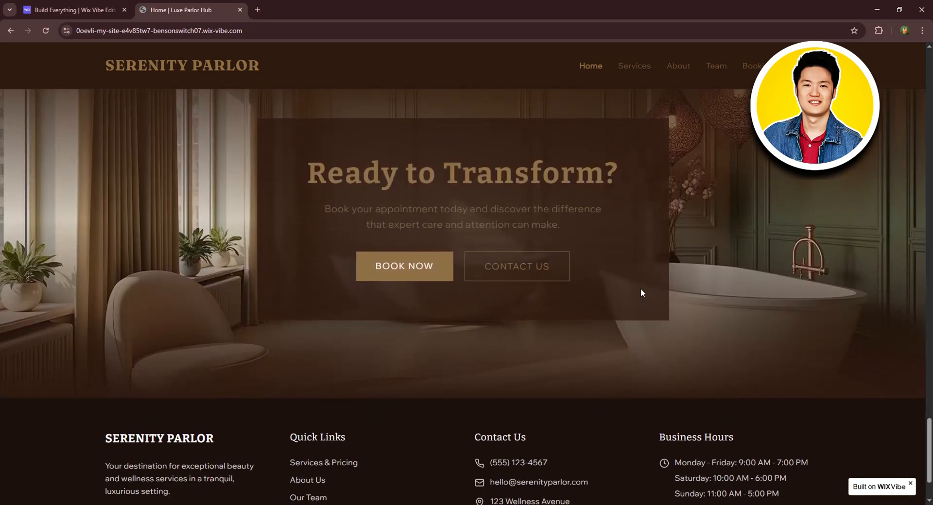
scroll(640, 288, "down", 2)
Follow the Book Now link to review the booking steps, and examine the service cards on the Services & Pricing page
left_click(421, 175)
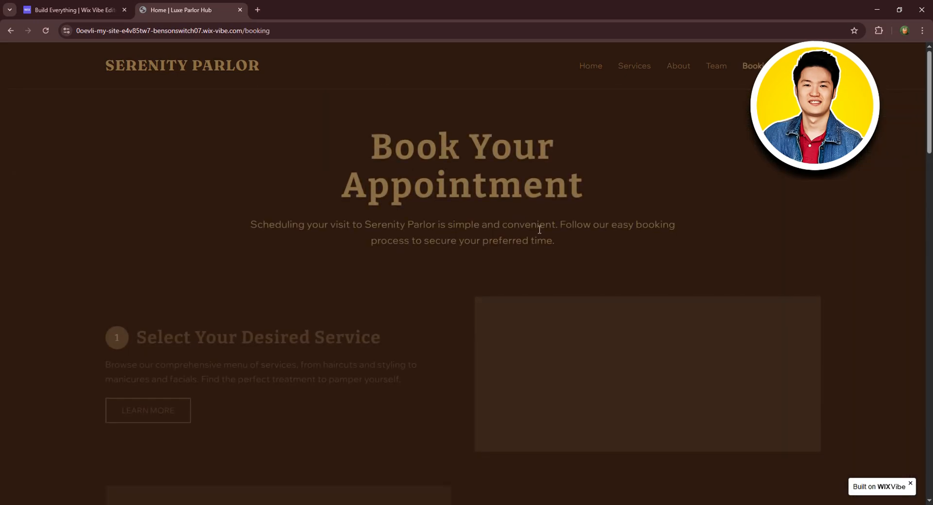
scroll(539, 233, "down", 6)
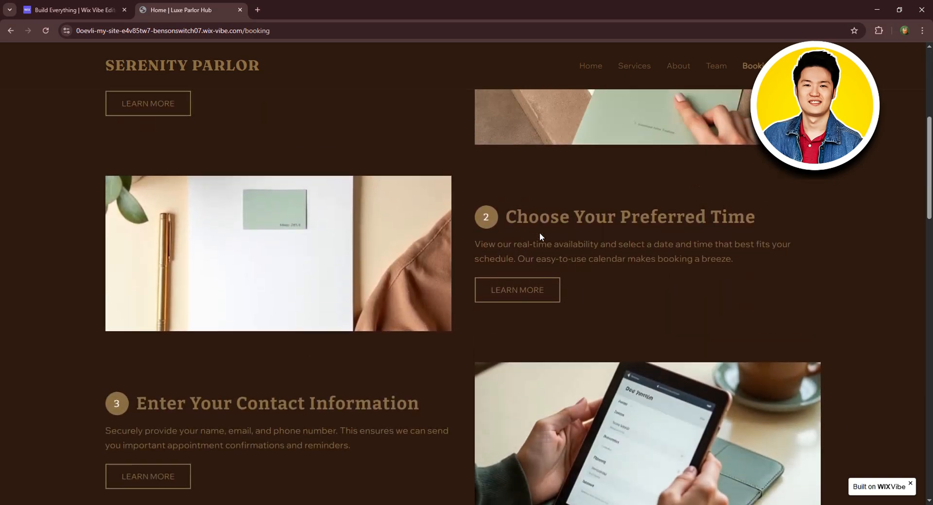
scroll(539, 232, "up", 2)
left_click(634, 67)
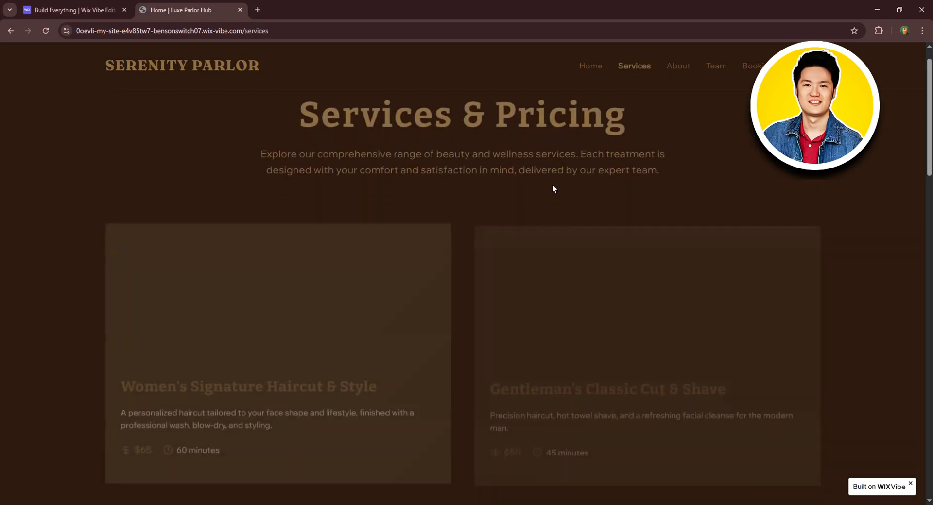
scroll(552, 189, "down", 1)
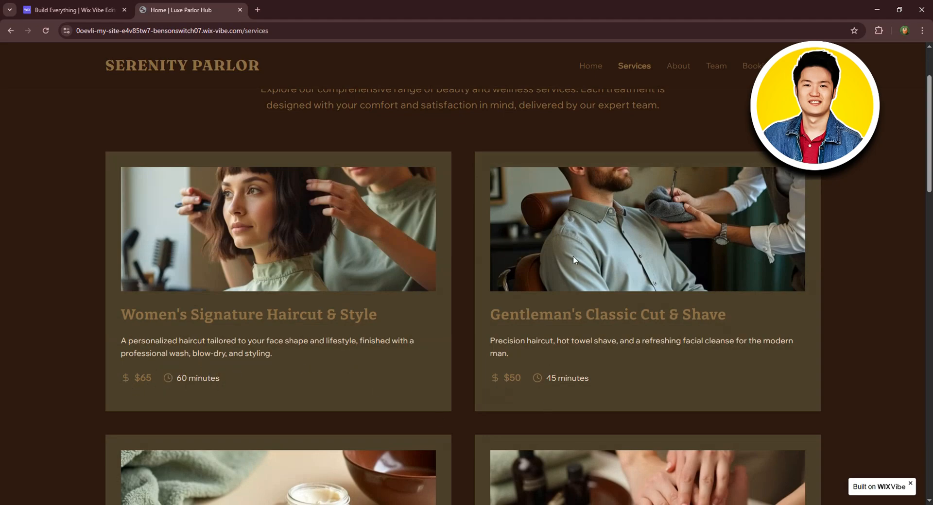
scroll(573, 260, "up", 2)
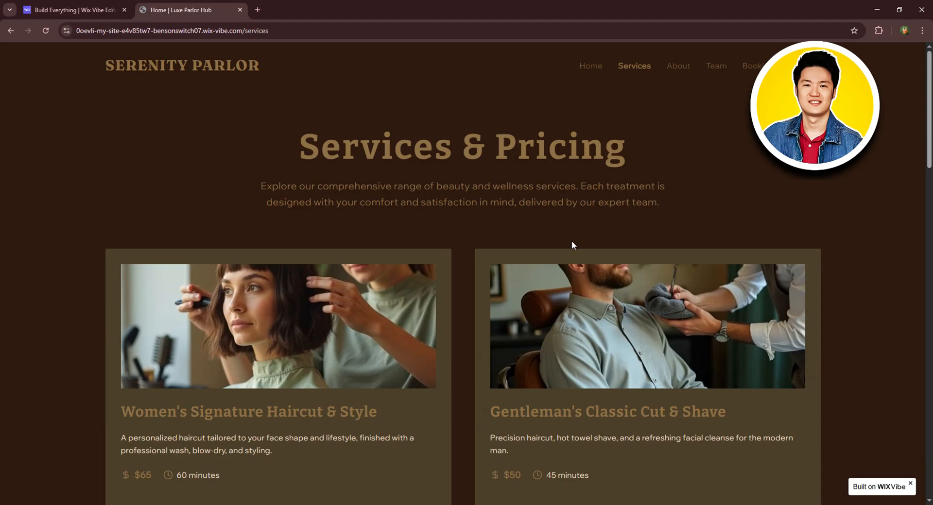
Go back through the browsing history to the previewed Home page and return to the Wix Vibe editor tab
left_click(10, 31)
left_click(11, 31)
left_click(11, 30)
left_click(11, 31)
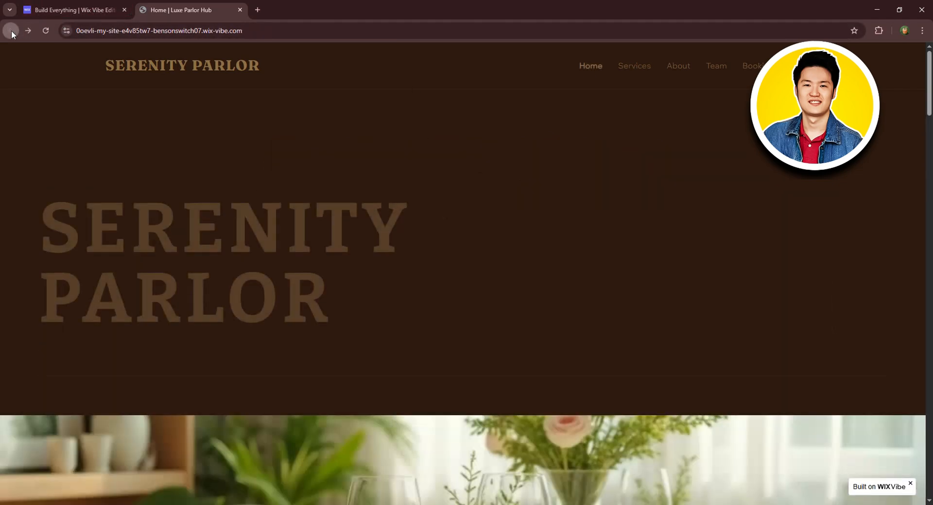
left_click(52, 11)
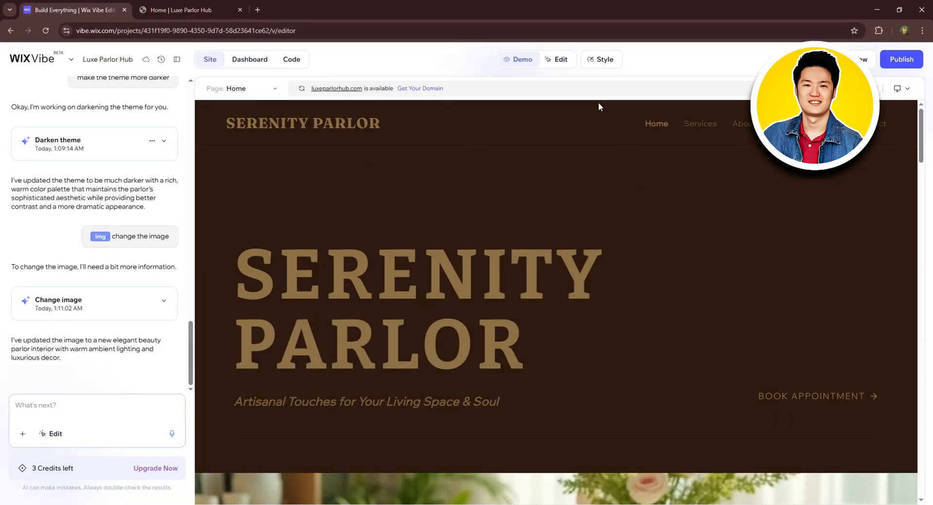
Turn on edit mode and select the BOOK APPOINTMENT button, its arrow shape layer and the header container in turn
left_click(557, 60)
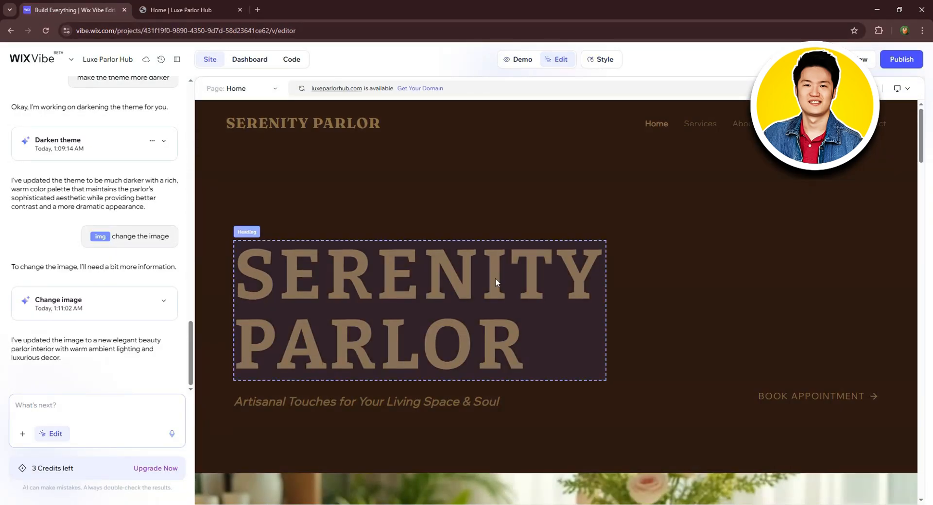
left_click(797, 406)
left_click(781, 382)
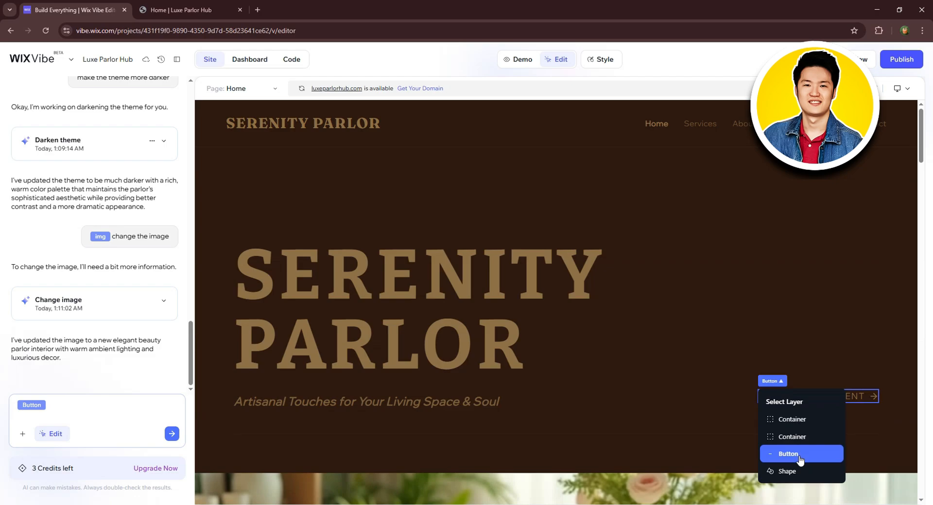
left_click(787, 471)
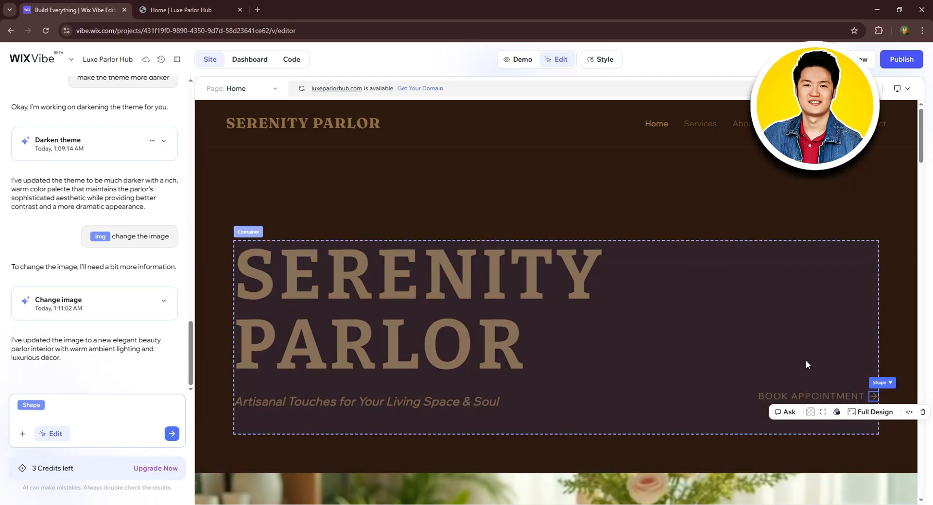
left_click(824, 395)
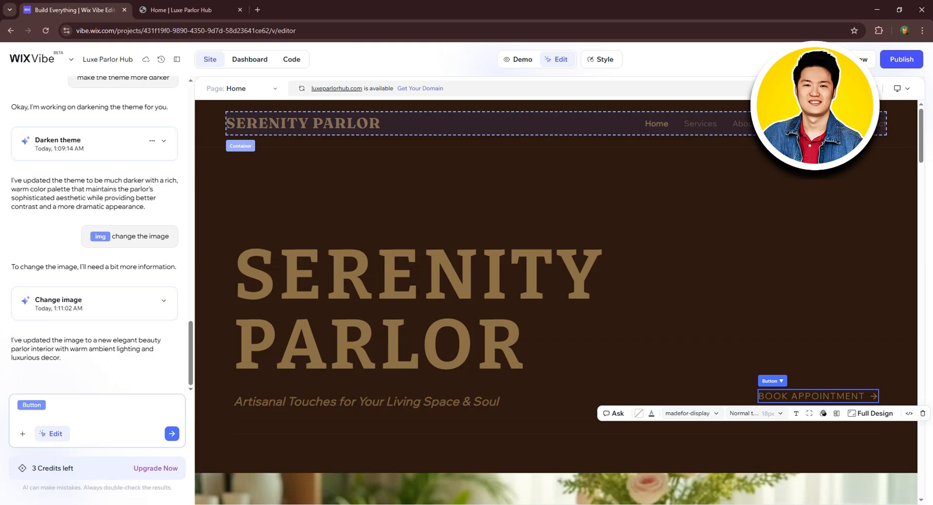
left_click(796, 140)
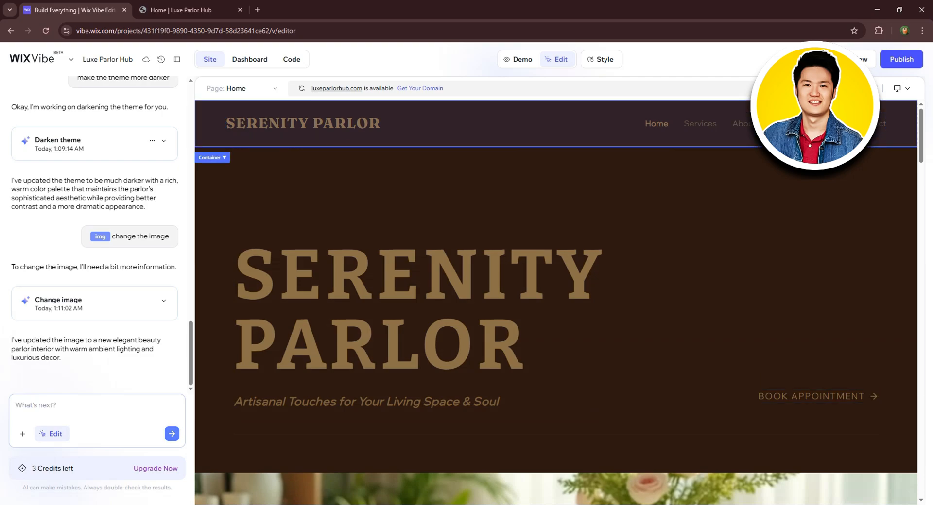
Review the theme colors and additional colors in the site style settings, and close them
left_click(610, 59)
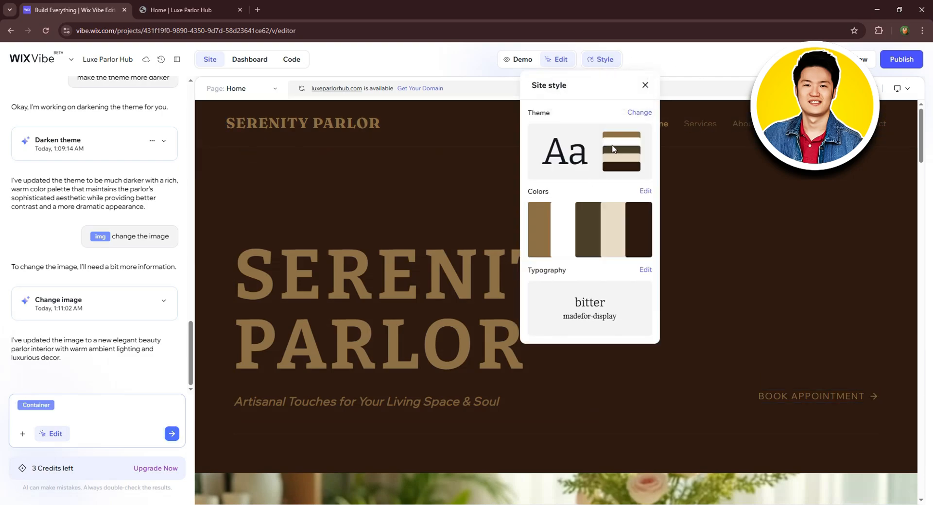
left_click(646, 192)
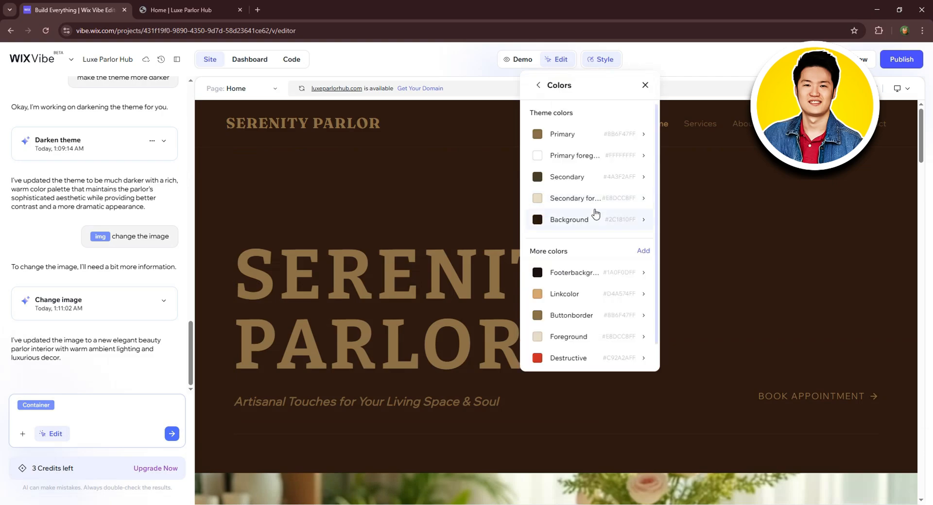
scroll(595, 195, "down", 1)
left_click(646, 84)
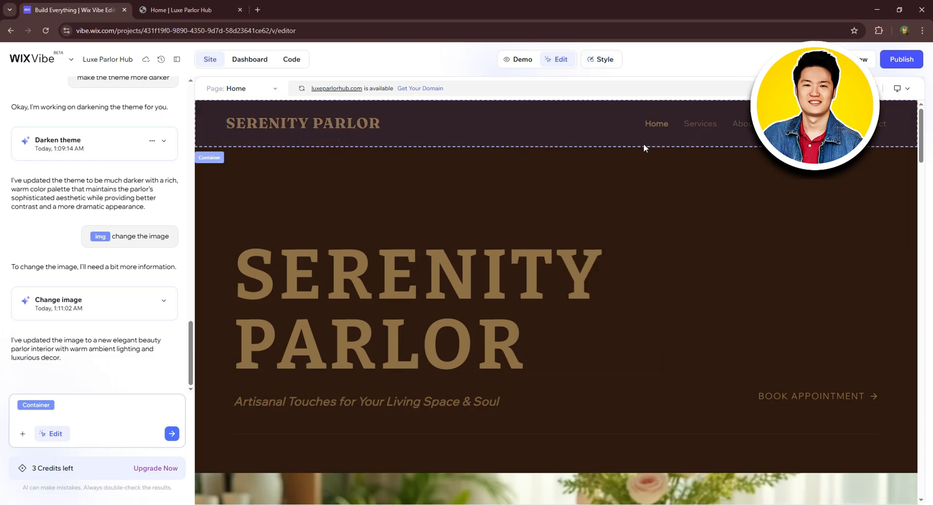
Review the site's typography settings, including the text styles and the fonts offered for headings and paragraphs, and close them
left_click(602, 59)
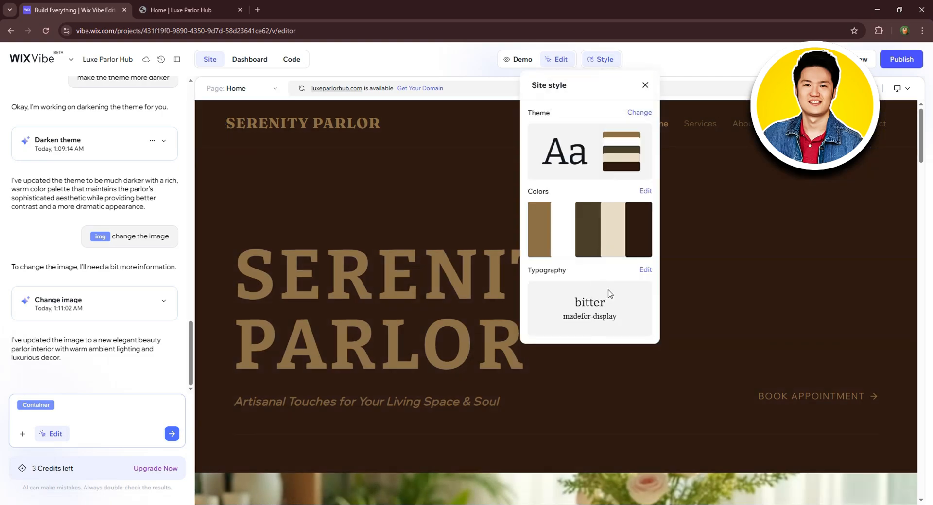
left_click(645, 269)
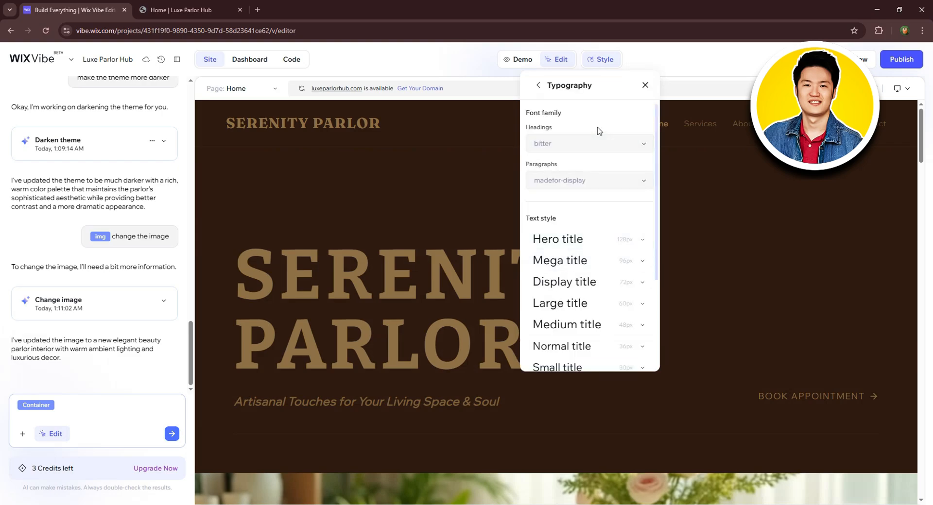
scroll(593, 202, "down", 3)
scroll(583, 195, "up", 3)
left_click(607, 146)
scroll(719, 292, "down", 5)
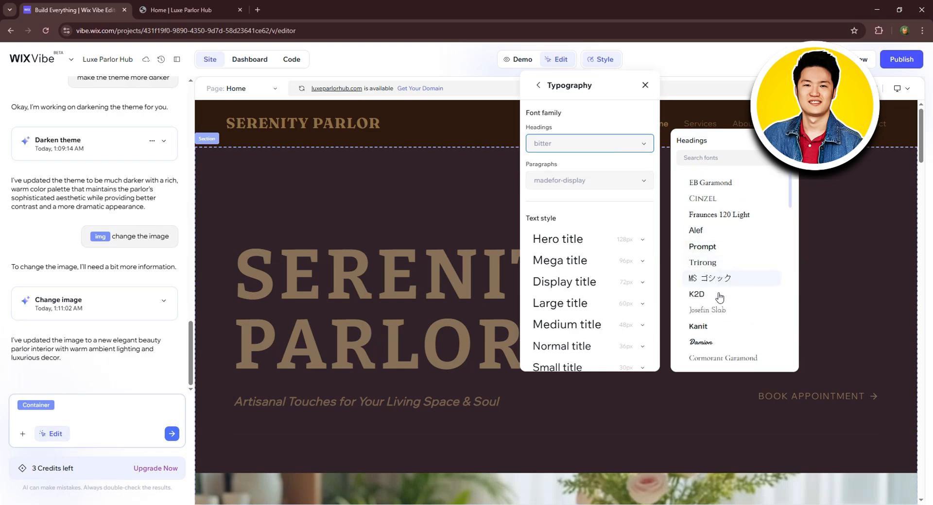
left_click(602, 181)
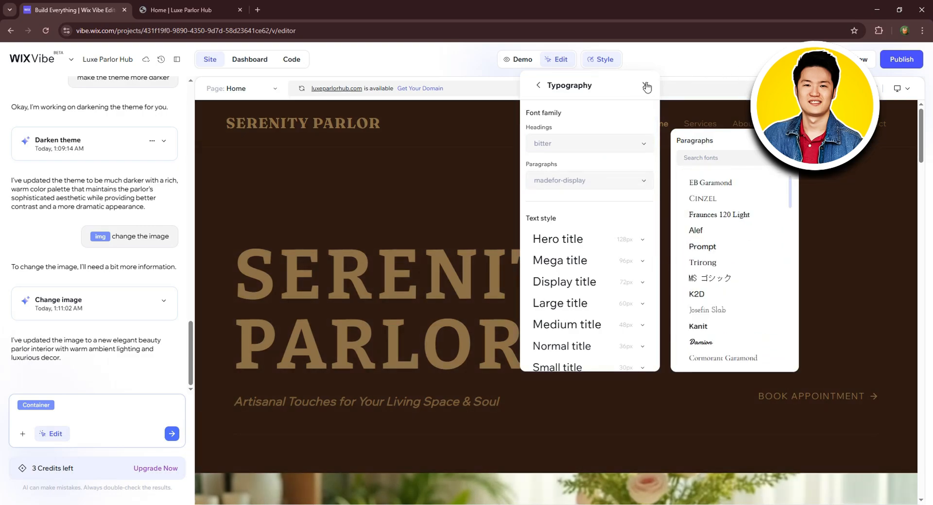
left_click(646, 86)
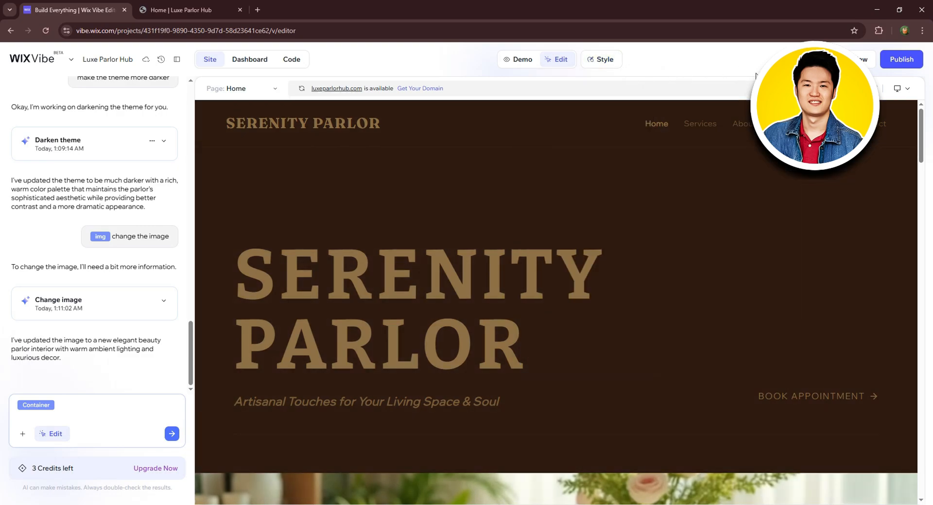
View the free Wix domain and custom domain options for publishing the site, and dismiss them without publishing
left_click(900, 60)
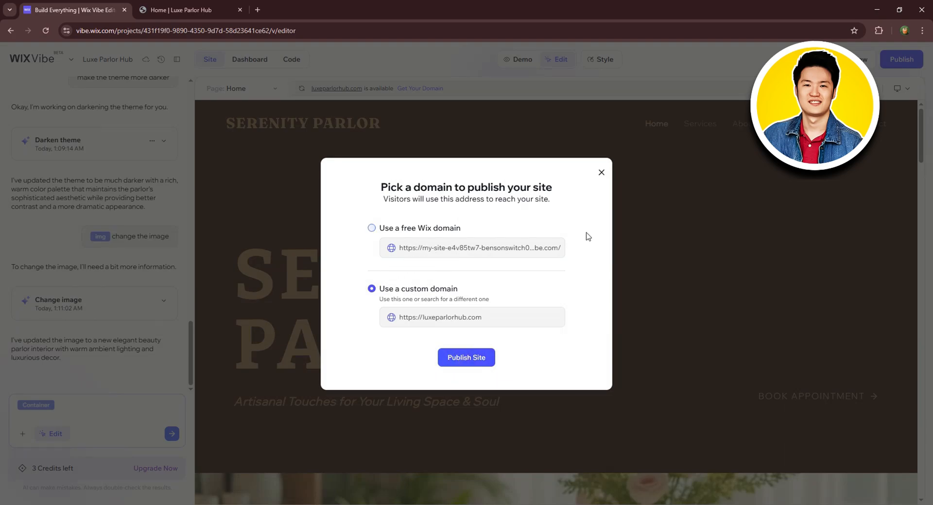
left_click(601, 172)
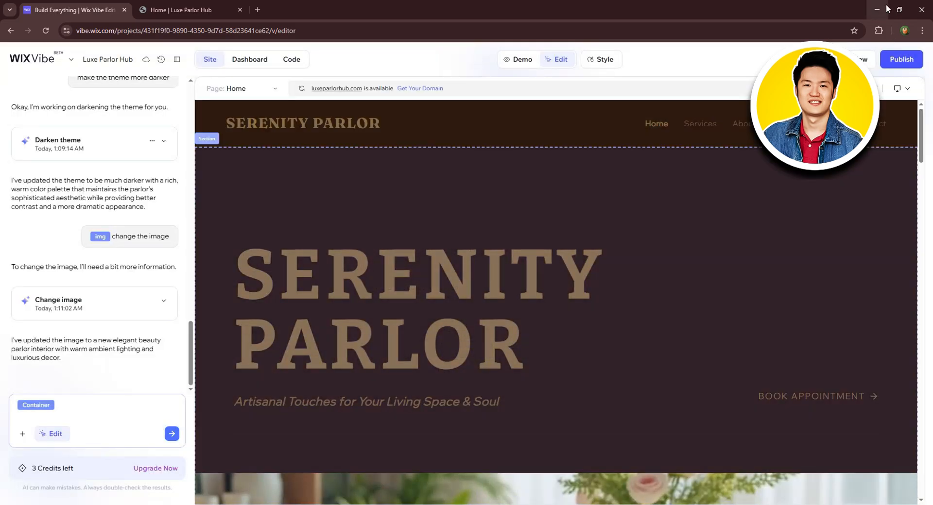